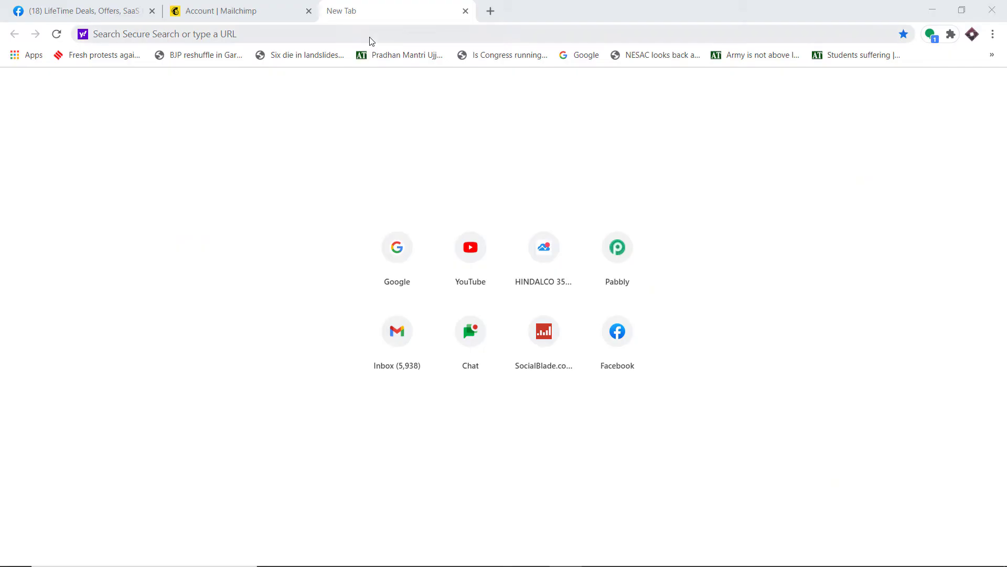
# Go to pabbly.com and sign in from the Pabbly Connect product page.
pyautogui.click(371, 37)
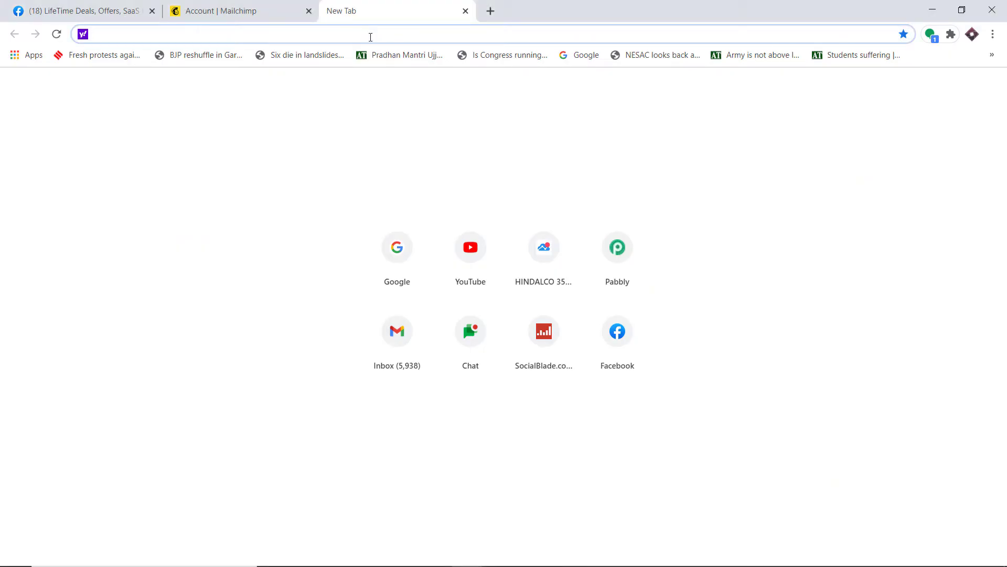
pyautogui.write('Pabbly.com')
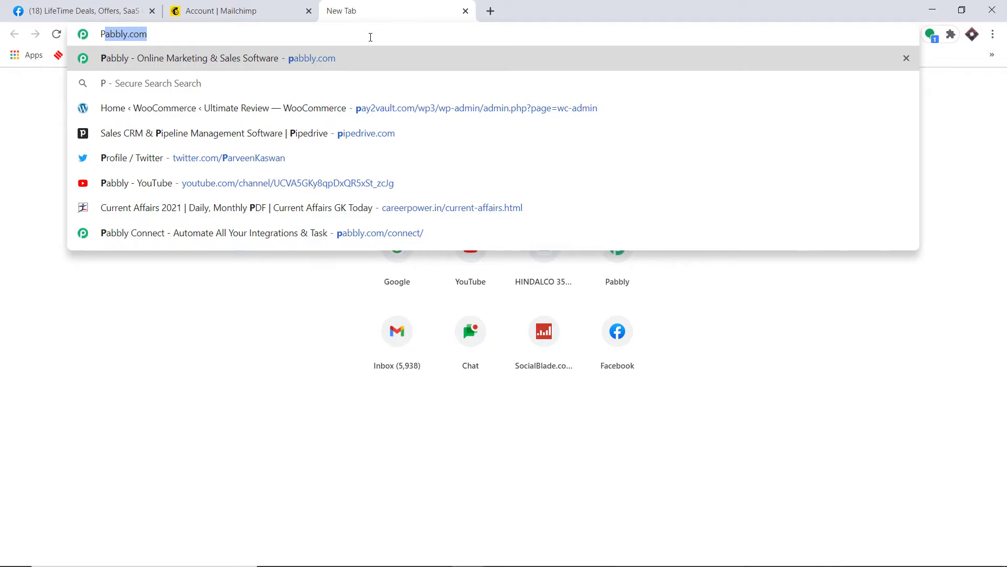
pyautogui.press('Return')
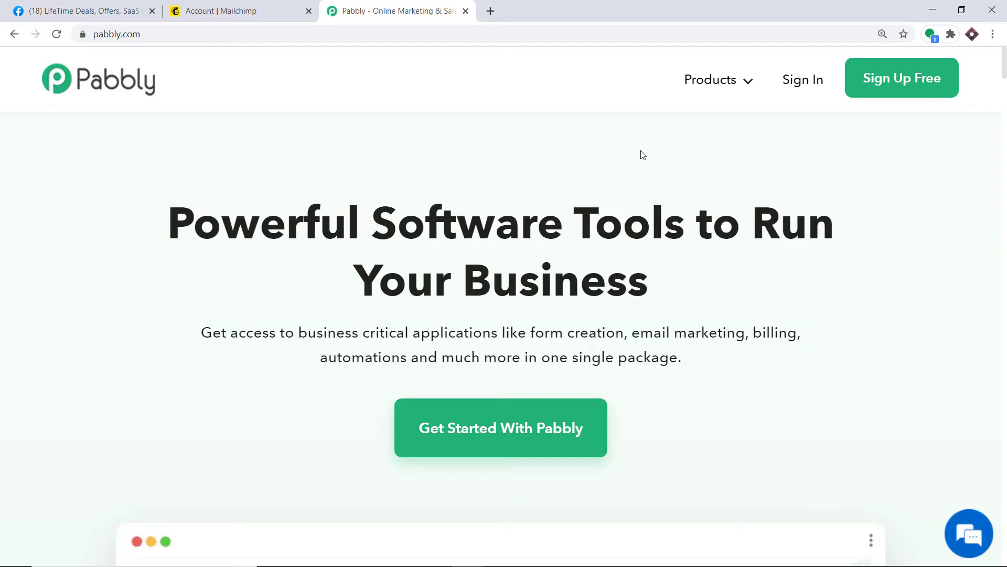
pyautogui.click(720, 83)
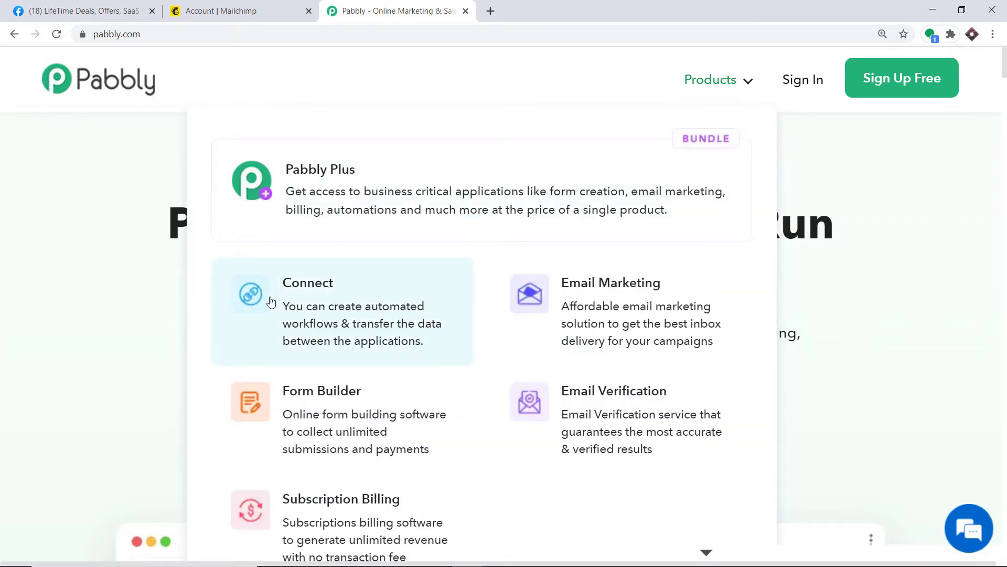
pyautogui.click(326, 299)
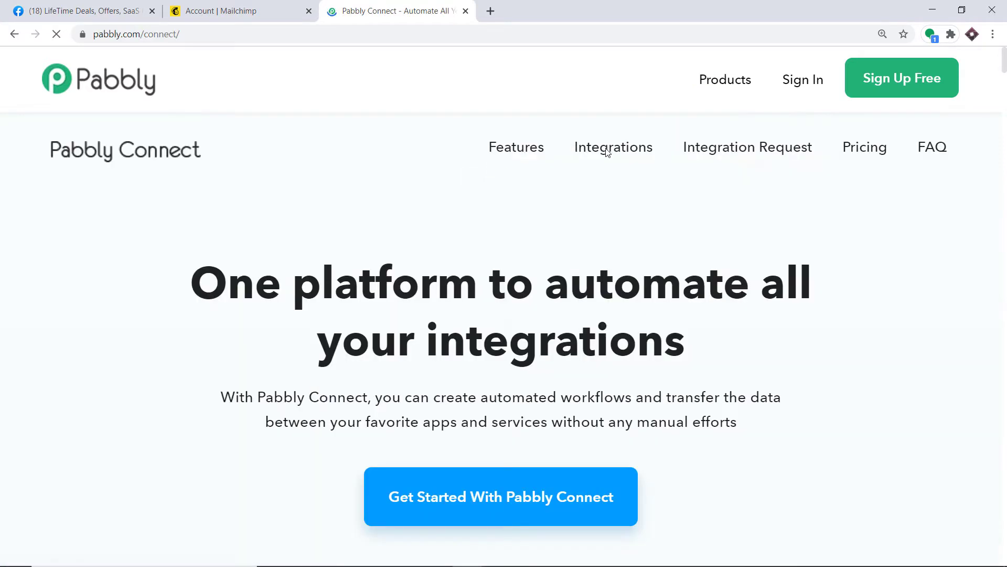
pyautogui.click(798, 85)
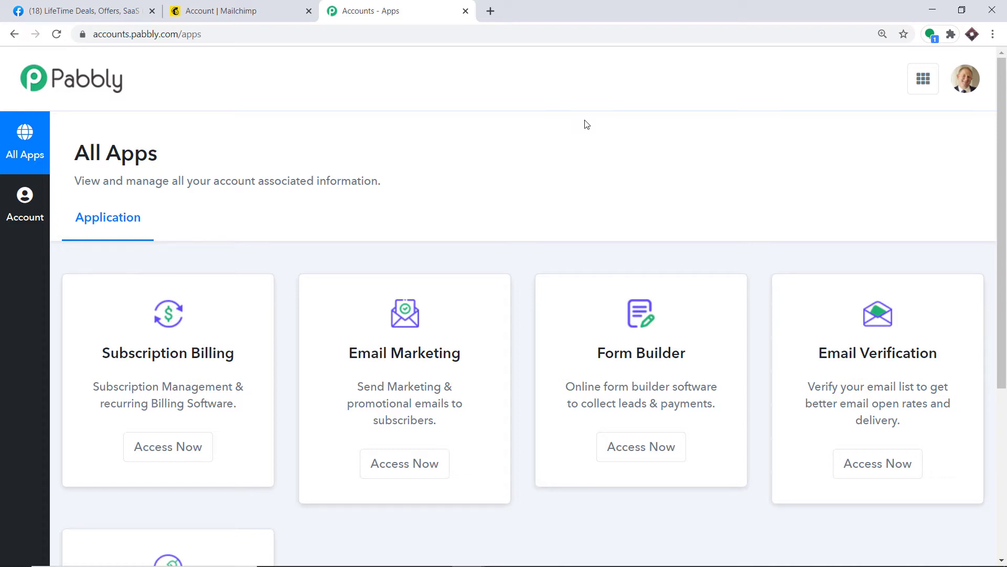
# Open Pabbly Connect and create a workflow named 'Facebook to Mailchimp'.
pyautogui.scroll(-5, 587, 125)
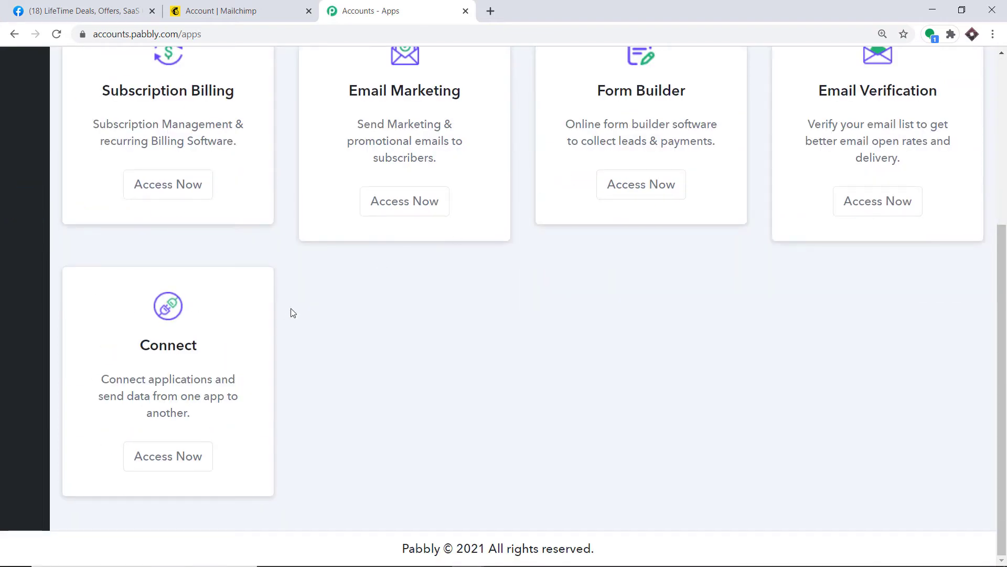
pyautogui.click(156, 468)
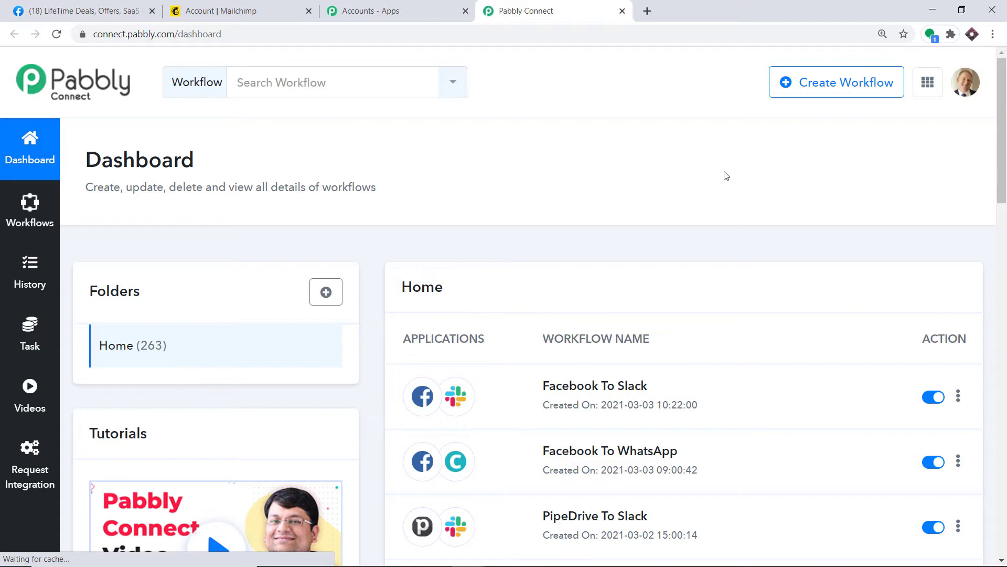
pyautogui.click(817, 85)
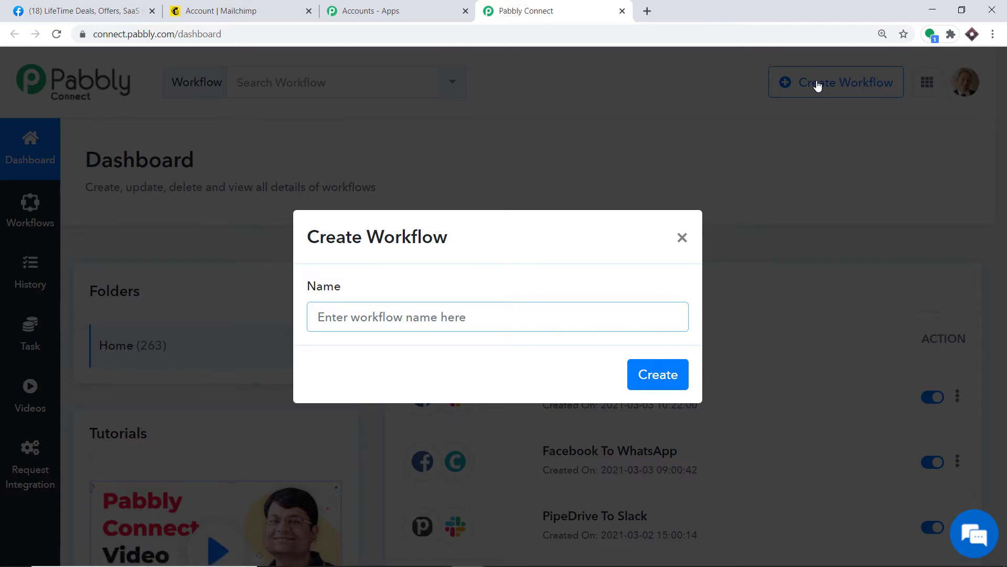
pyautogui.write('F')
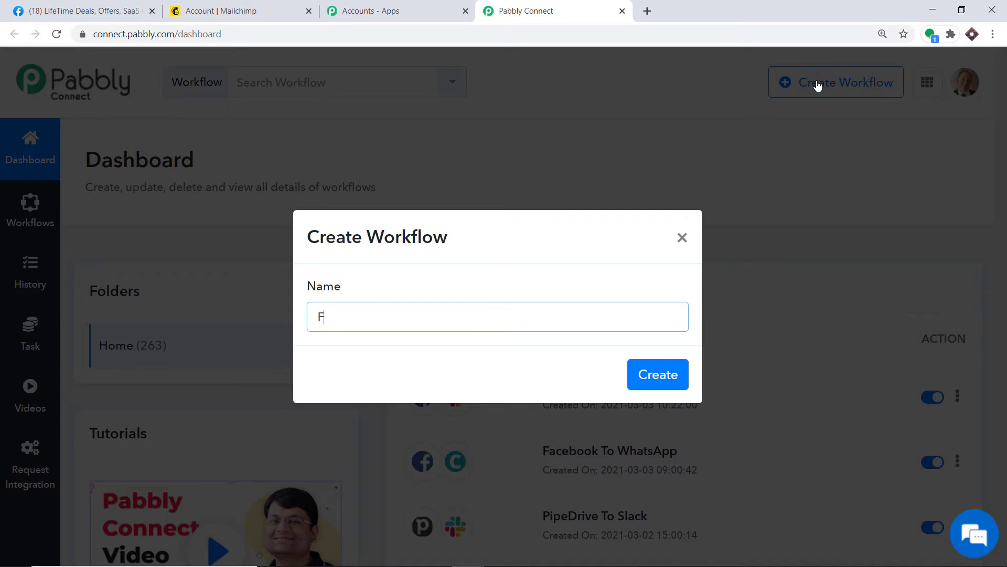
pyautogui.write('acebook to Mailchimp')
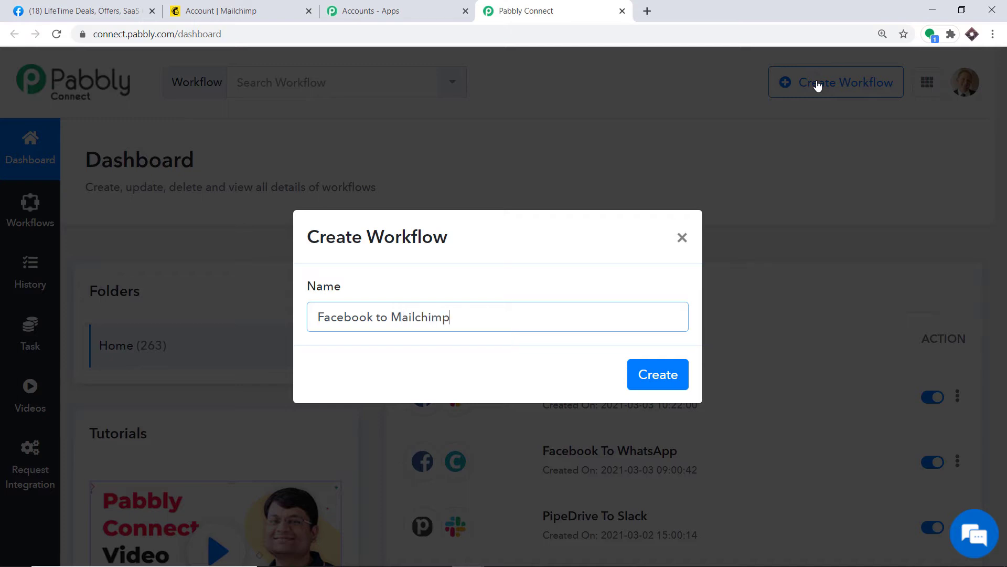
pyautogui.click(658, 373)
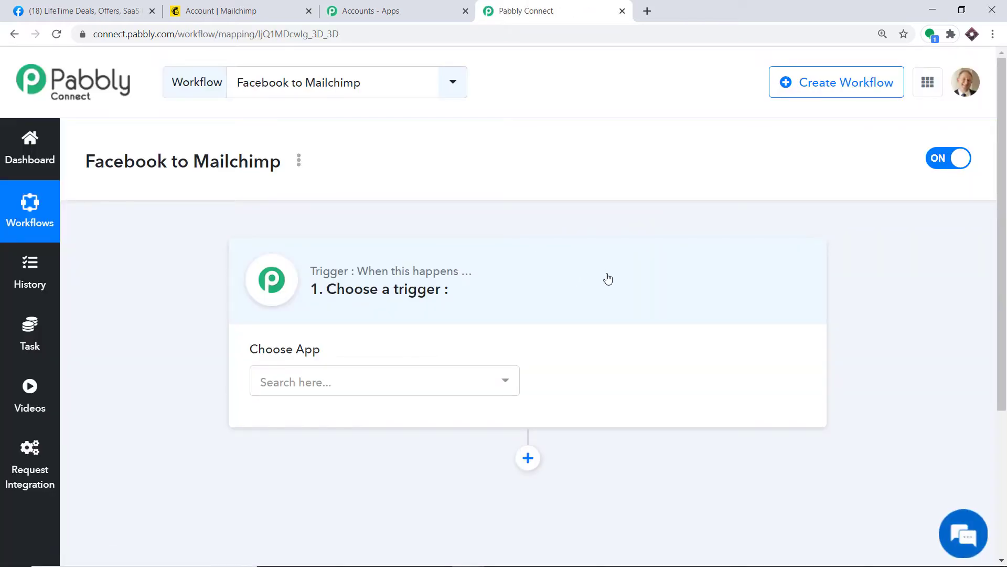
# Set Facebook Lead Ads as the trigger app with New Lead as its trigger event.
pyautogui.click(408, 373)
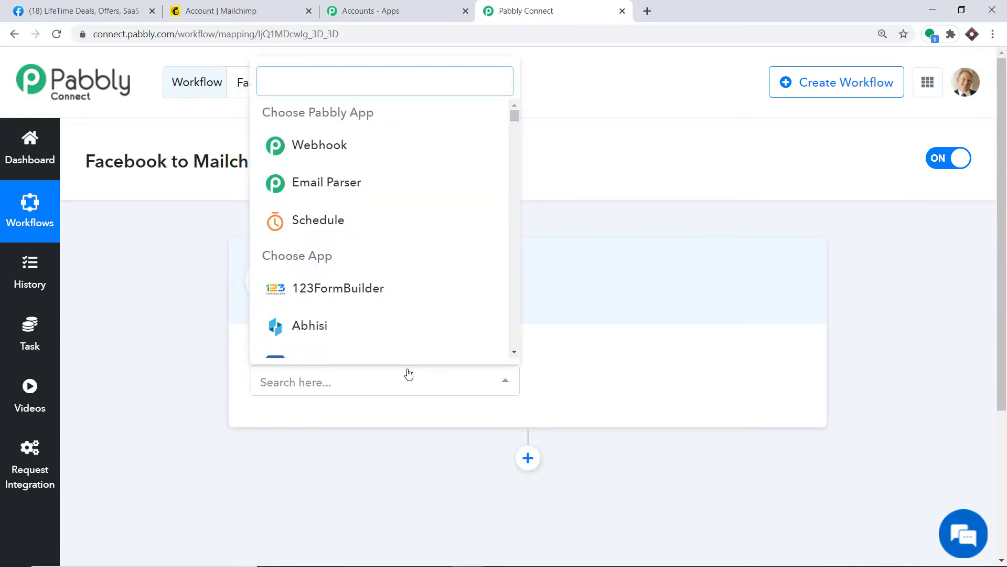
pyautogui.write('fac')
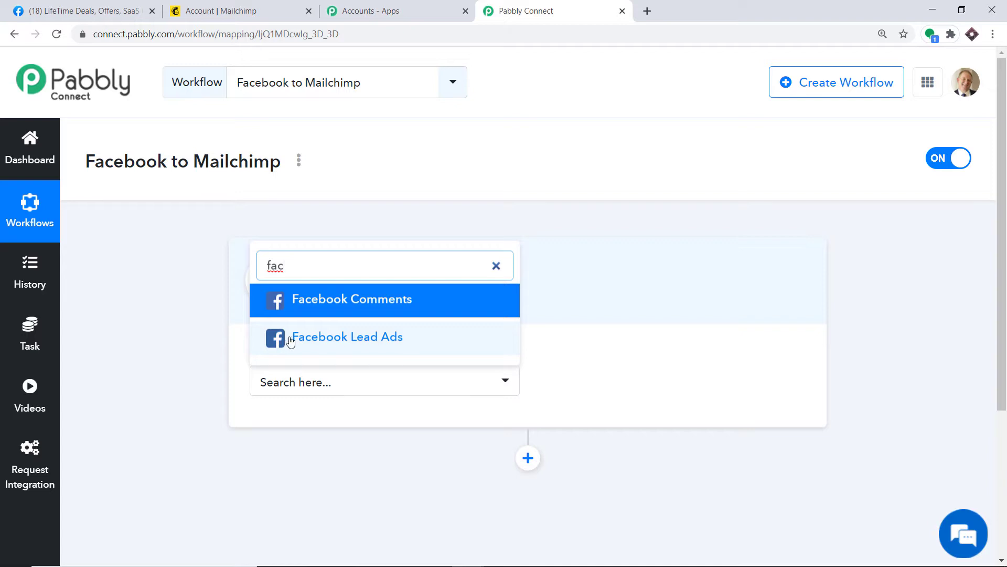
pyautogui.click(313, 340)
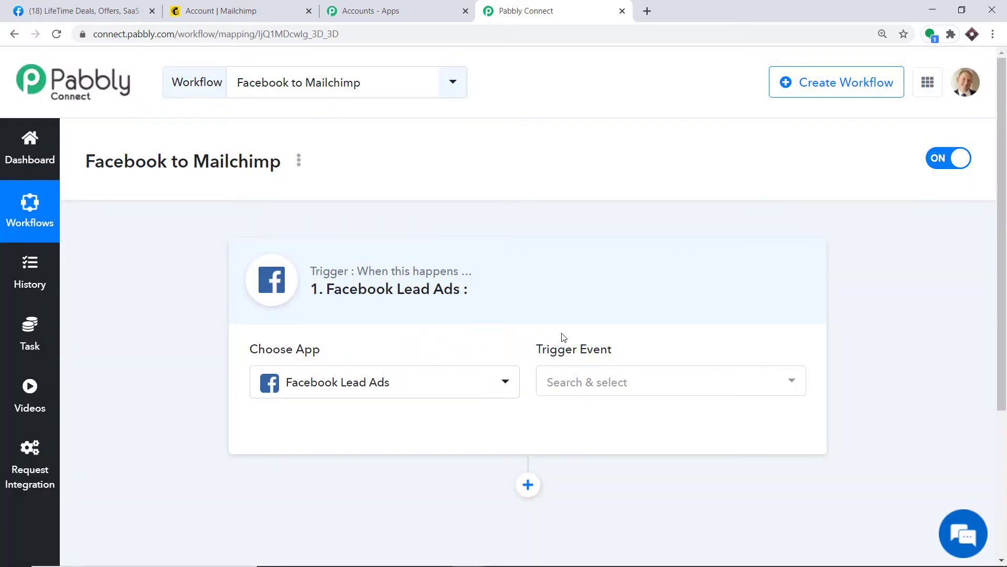
pyautogui.click(606, 387)
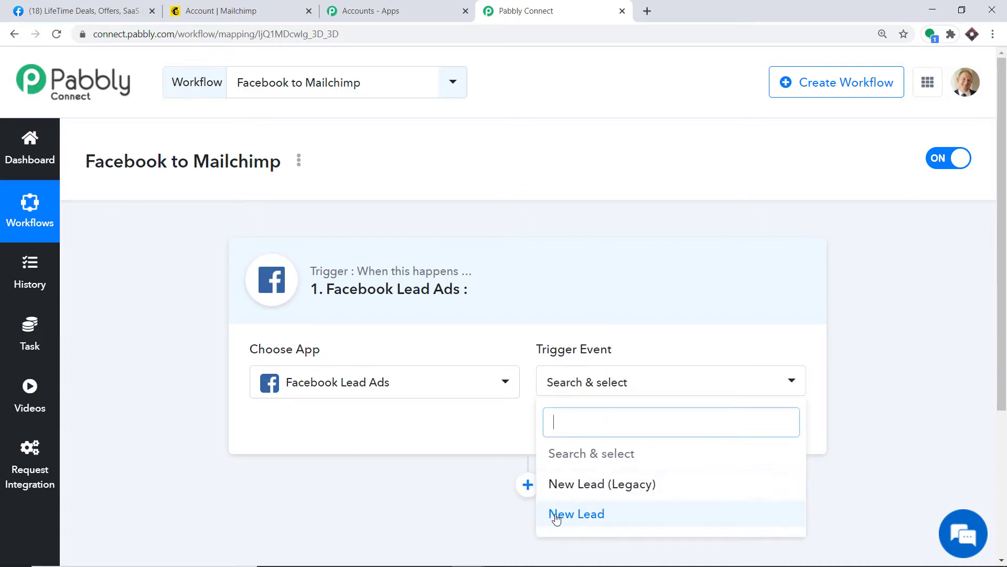
pyautogui.click(581, 517)
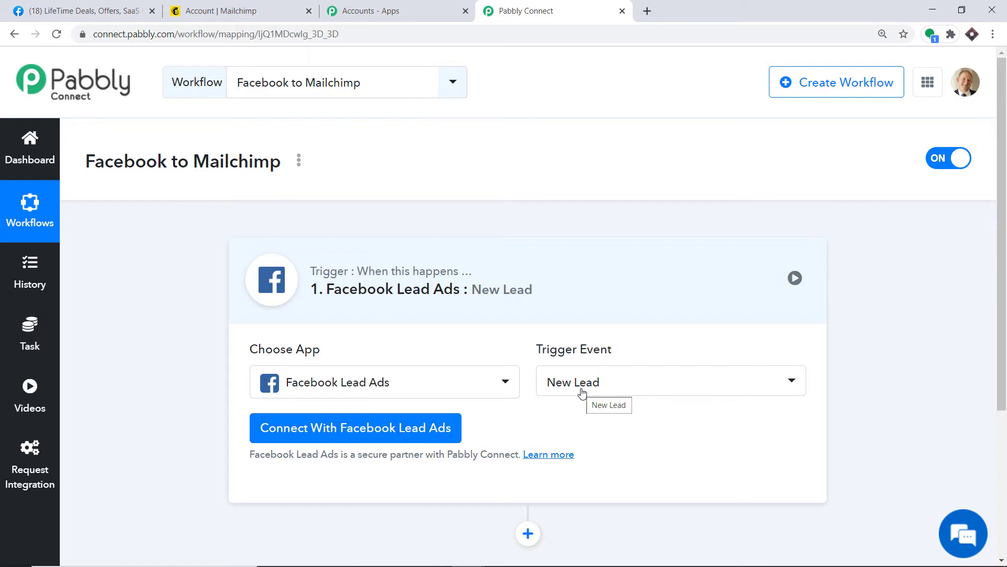
# Connect and authorize a Facebook Lead Ads account for the New Lead trigger.
pyautogui.click(582, 392)
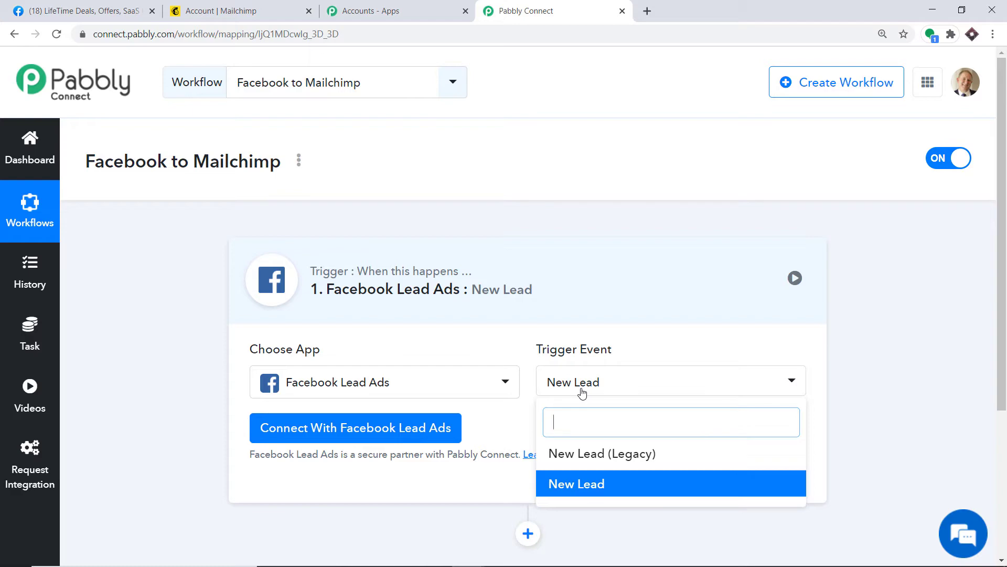
pyautogui.click(320, 437)
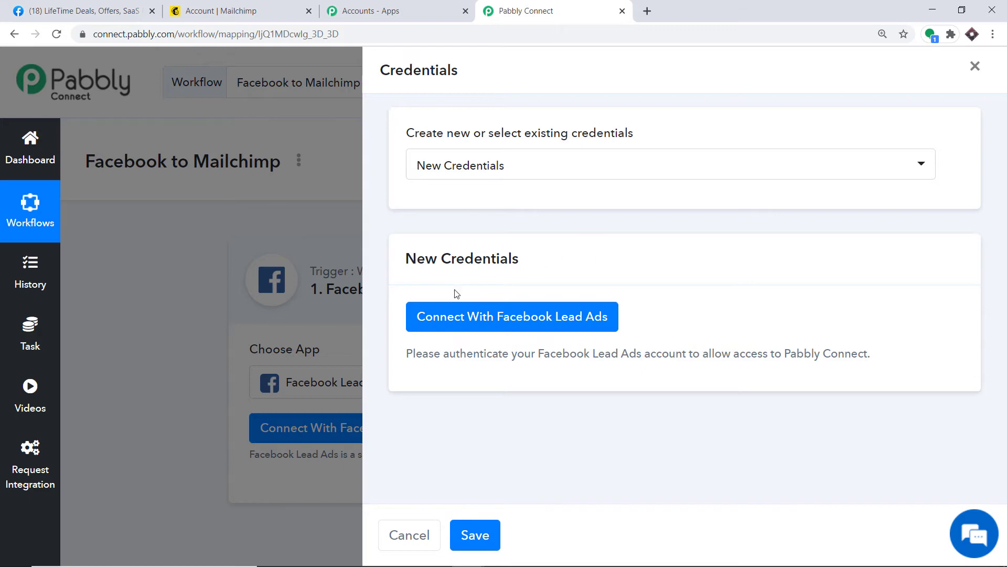
pyautogui.click(475, 321)
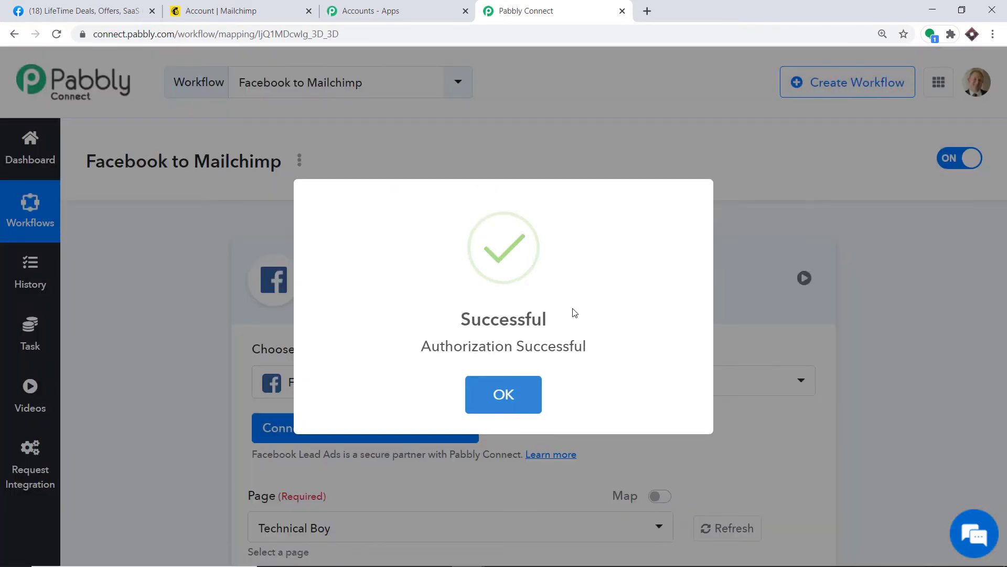
pyautogui.click(507, 395)
pyautogui.scroll(-3, 546, 278)
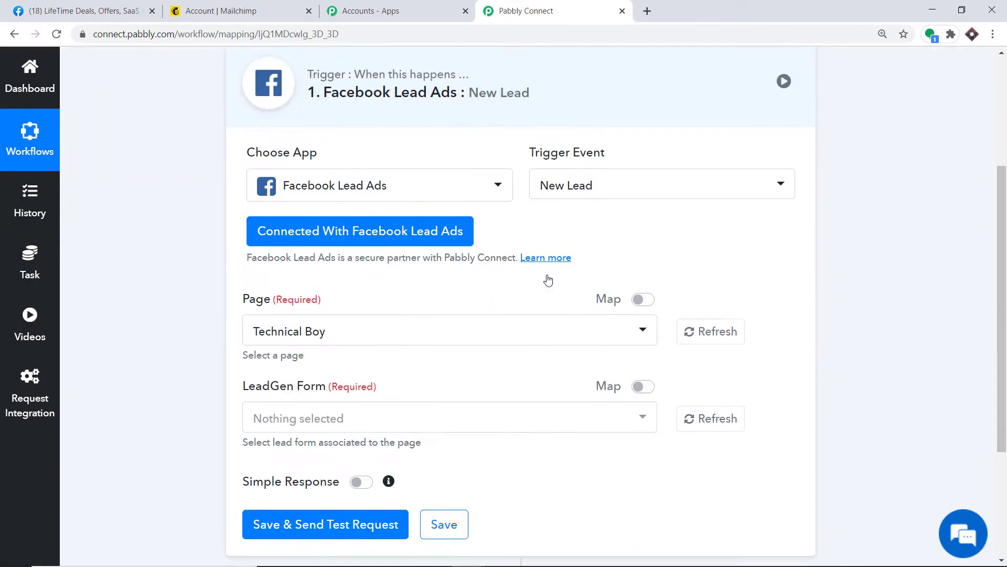
pyautogui.scroll(-1, 549, 280)
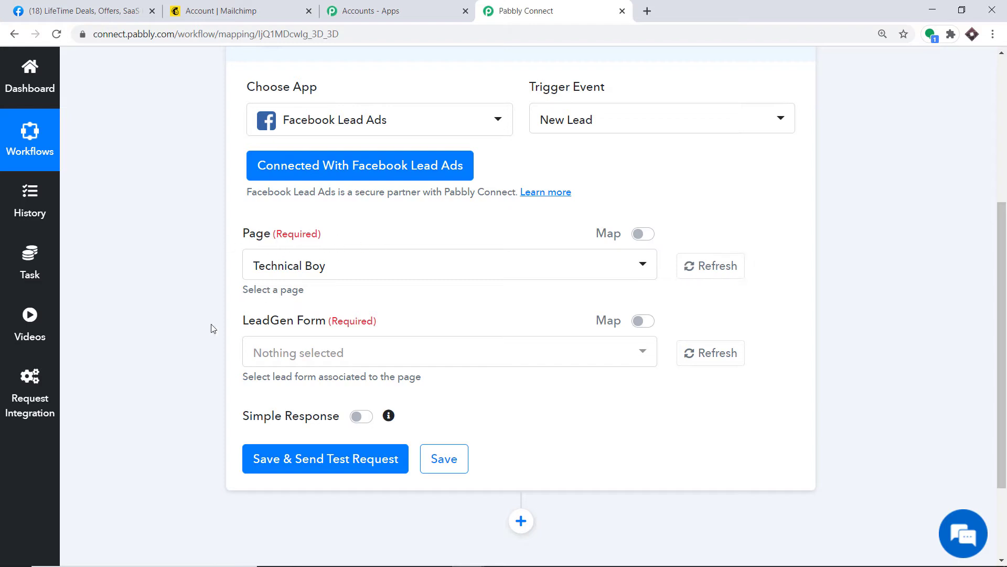
# Browse the trigger's Facebook Page dropdown, then switch to the Facebook tab.
pyautogui.click(344, 271)
pyautogui.scroll(-3, 335, 355)
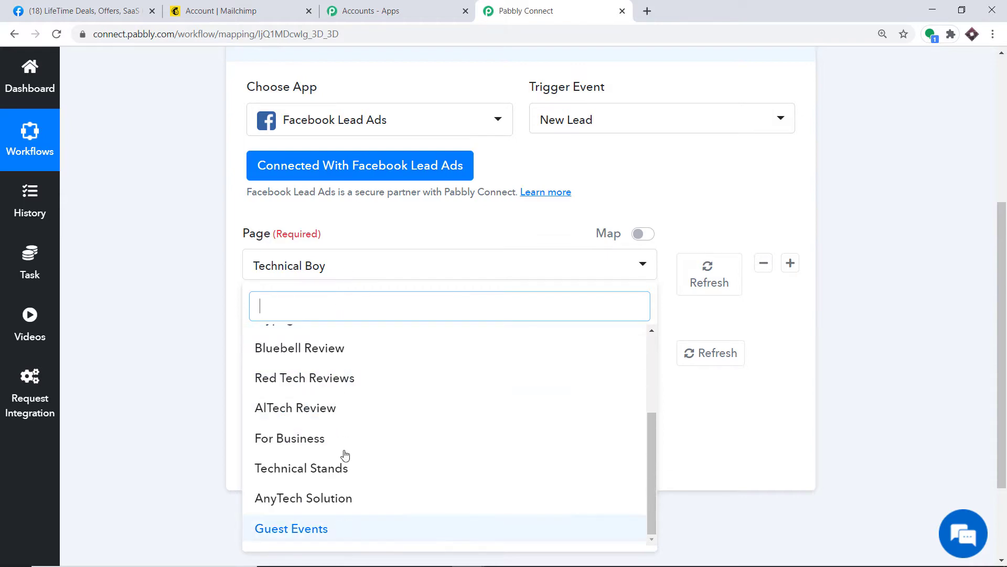
pyautogui.click(67, 8)
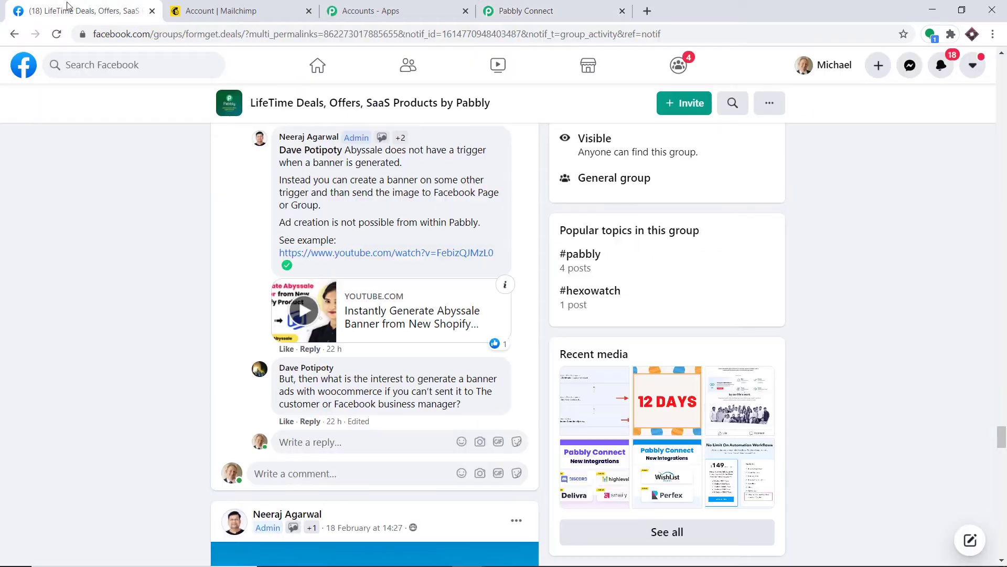
# Show all the Facebook pages this account manages.
pyautogui.click(22, 62)
pyautogui.click(62, 222)
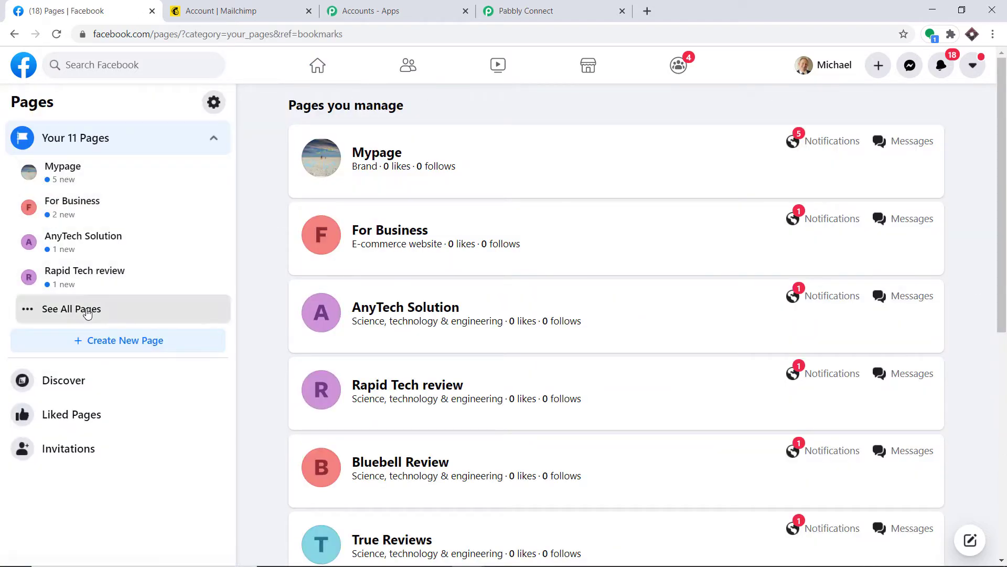
pyautogui.click(96, 307)
pyautogui.scroll(-3, 117, 486)
pyautogui.scroll(3, 108, 449)
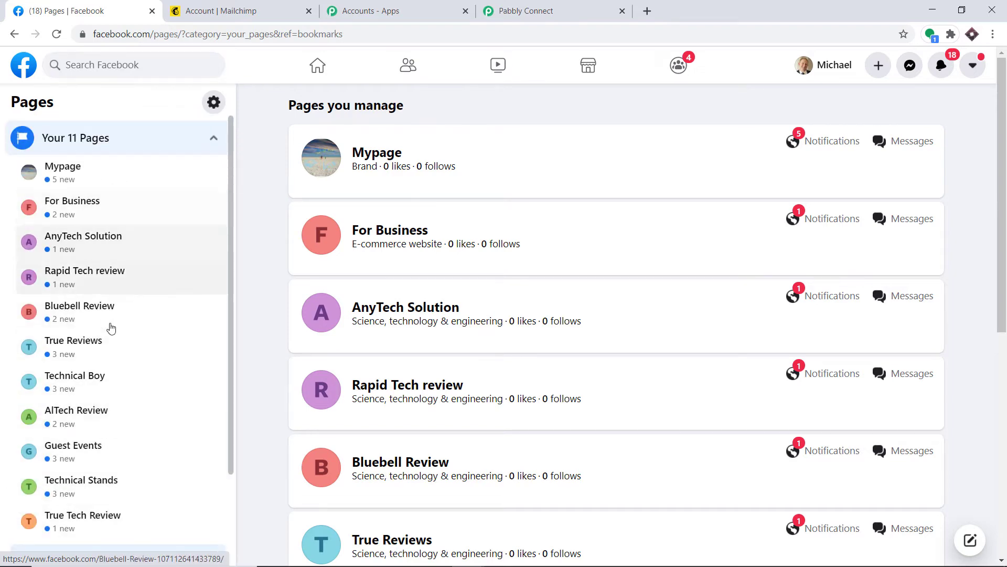
# Compare the workflow's page choices with Facebook's managed pages, then start a new Page.
pyautogui.click(517, 10)
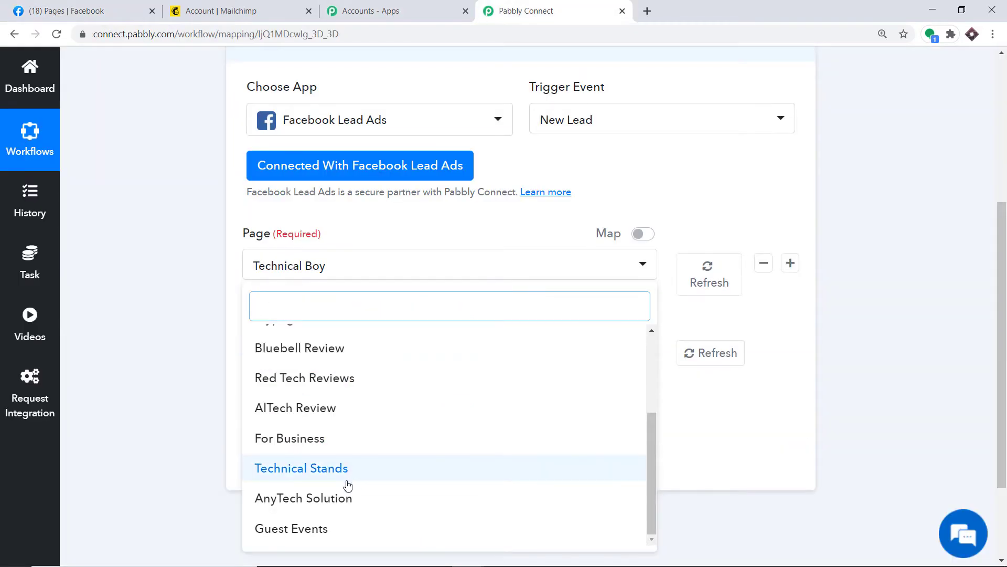
pyautogui.scroll(4, 355, 386)
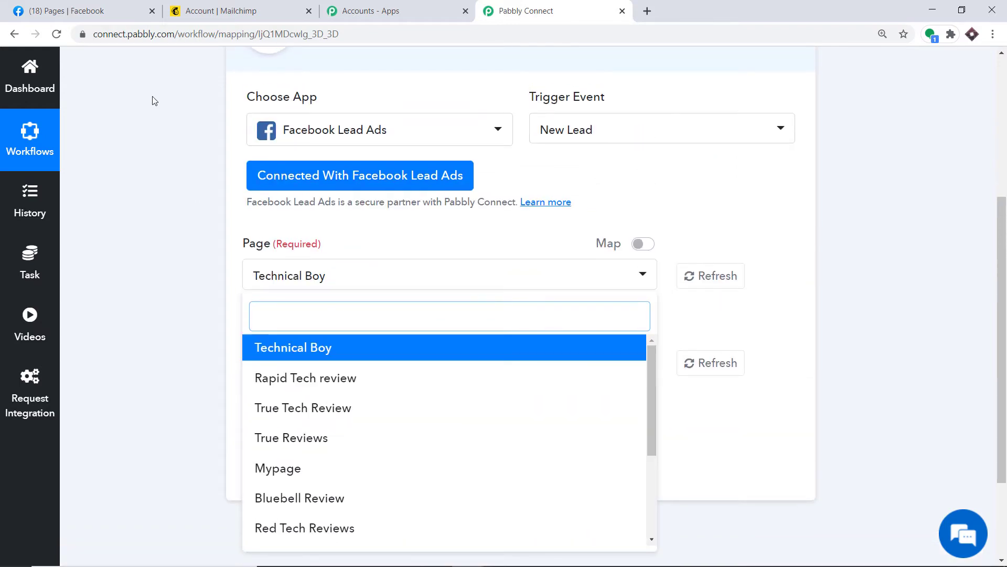
pyautogui.click(90, 11)
pyautogui.click(526, 11)
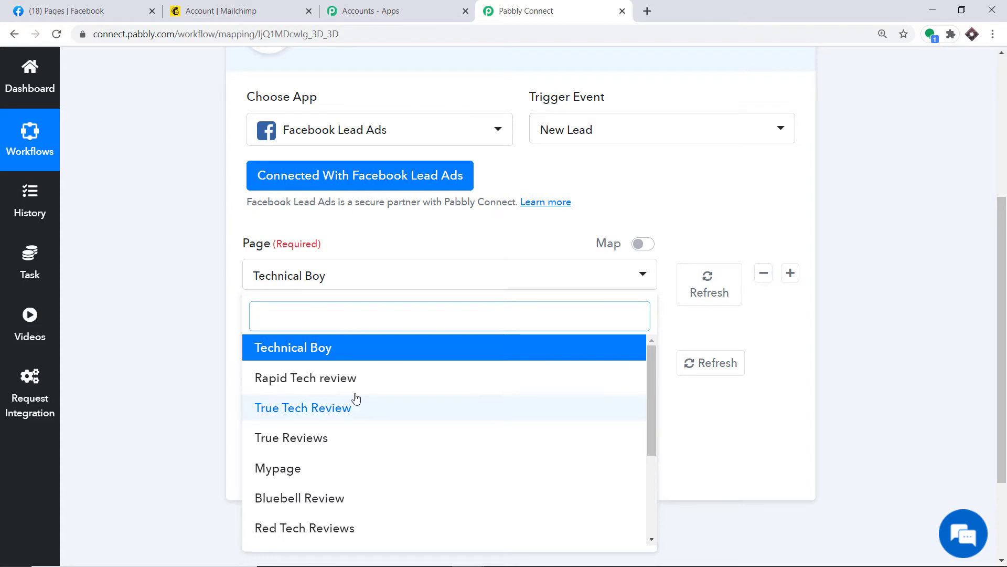
pyautogui.click(89, 10)
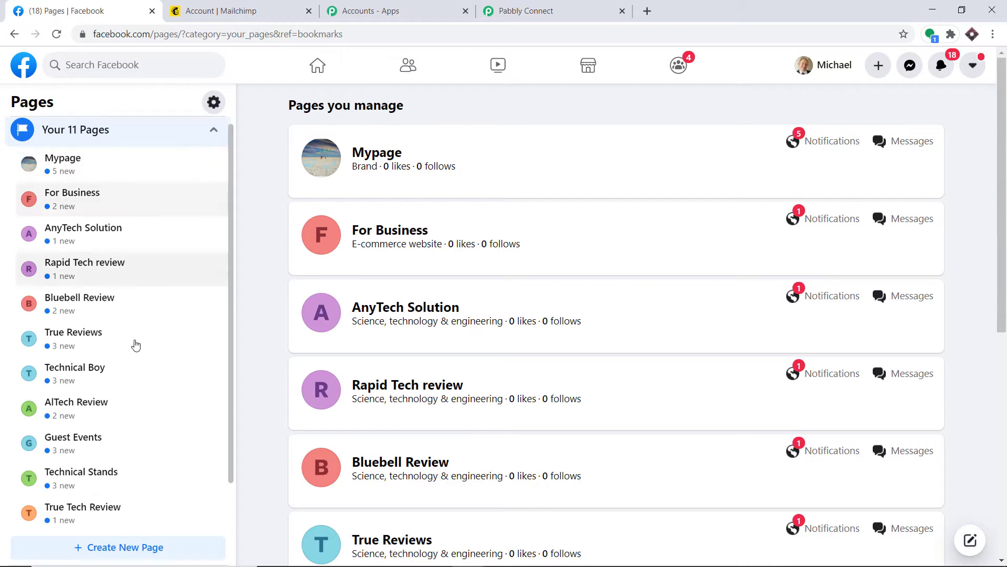
pyautogui.scroll(-2, 135, 345)
pyautogui.click(120, 445)
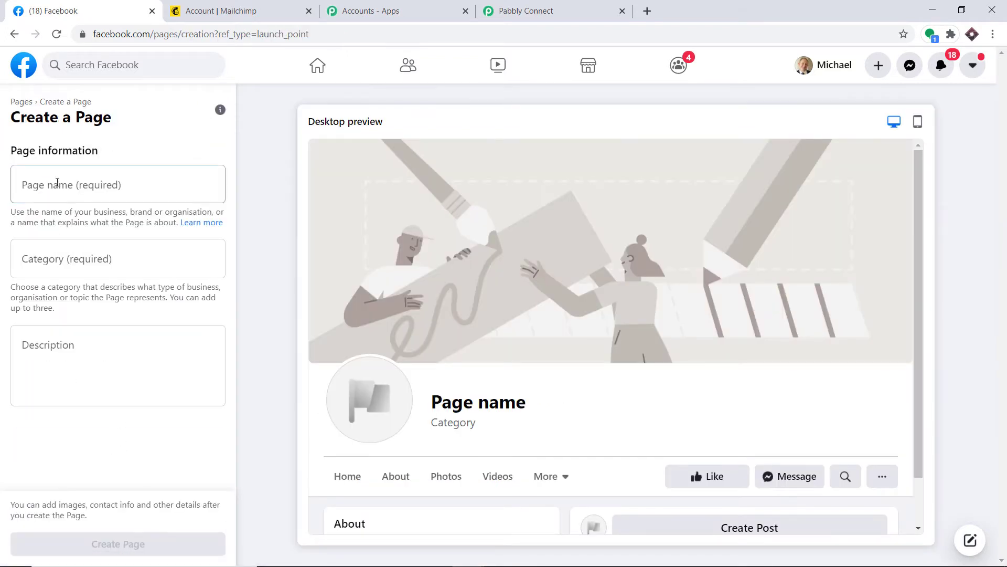
# Name the new Facebook Page 'Real Tech Merchant'.
pyautogui.click(58, 182)
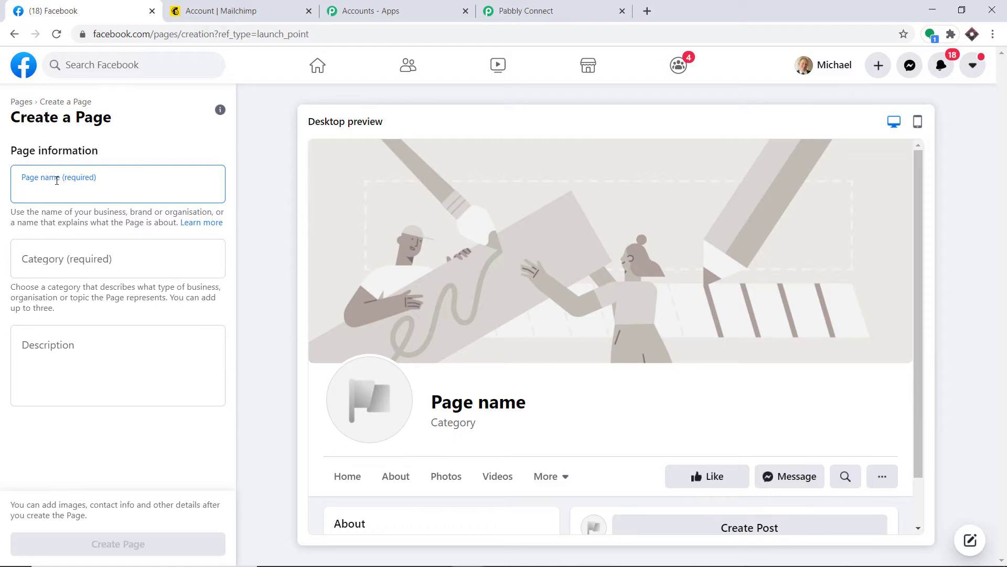
pyautogui.write('Real ')
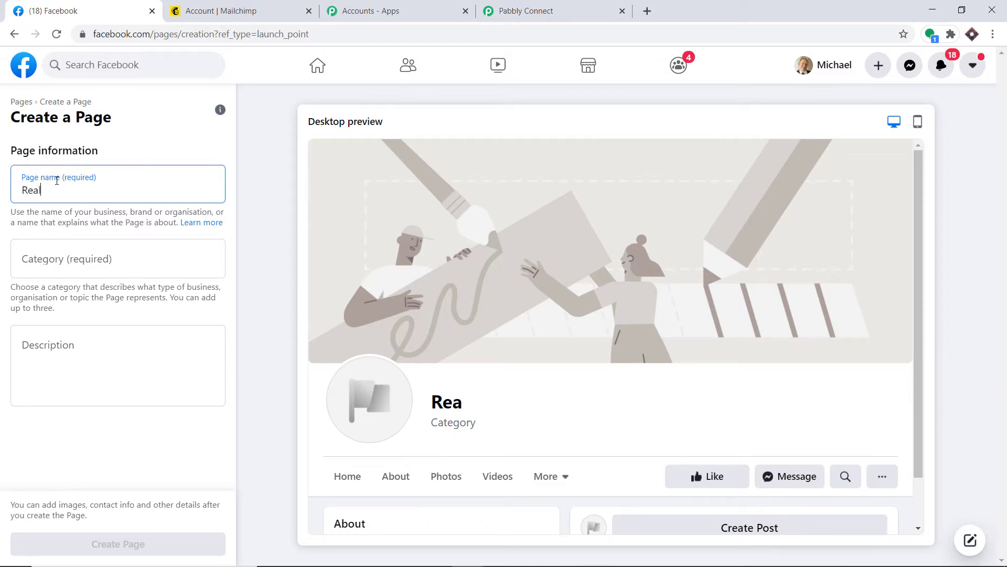
pyautogui.write('Tech')
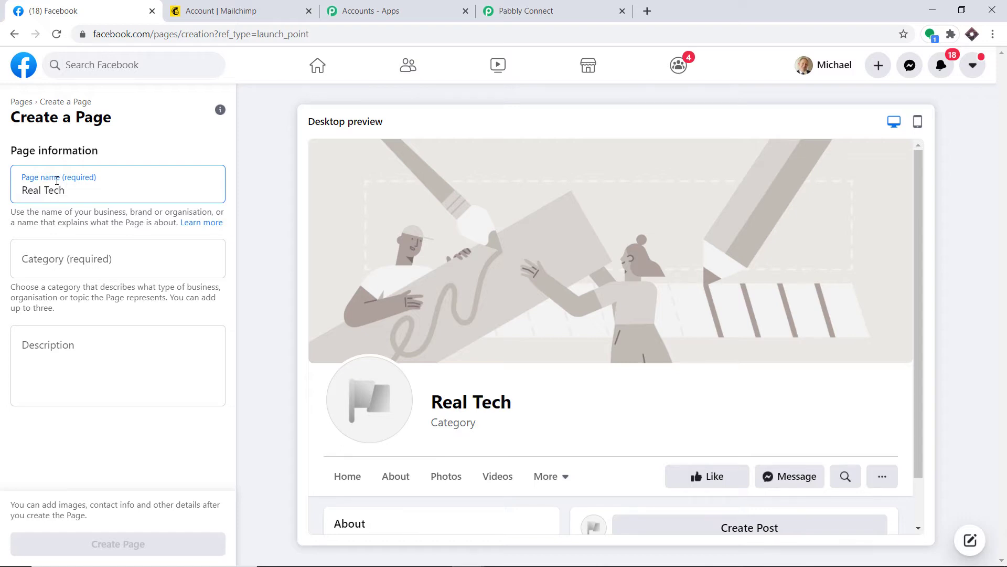
pyautogui.write(' Mercha')
pyautogui.write('t')
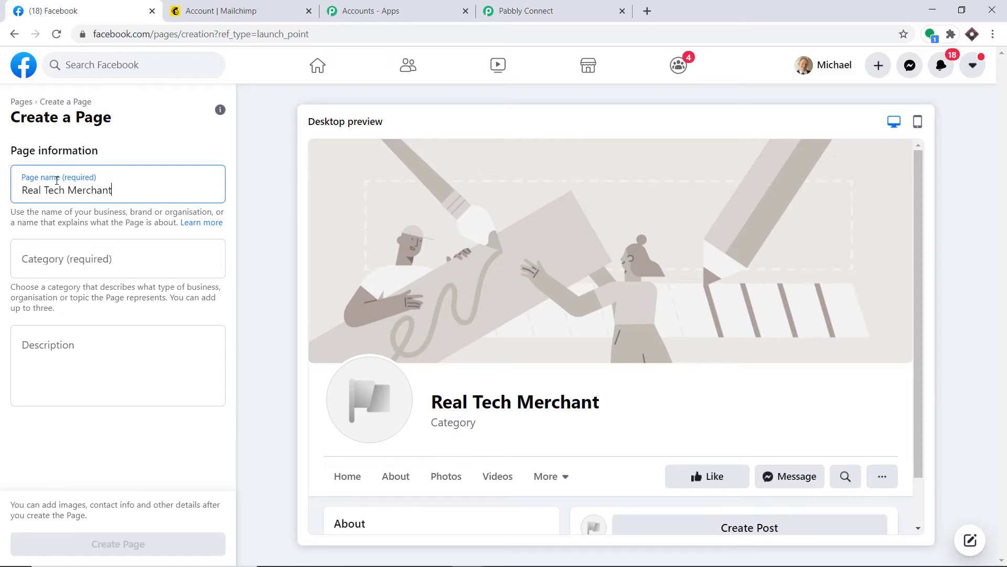
pyautogui.write(' R')
pyautogui.press('BackSpace')
pyautogui.press('BackSpace')
# Set the category to Science, technology & engineering, create the Page and finish setup.
pyautogui.click(62, 264)
pyautogui.write('scie')
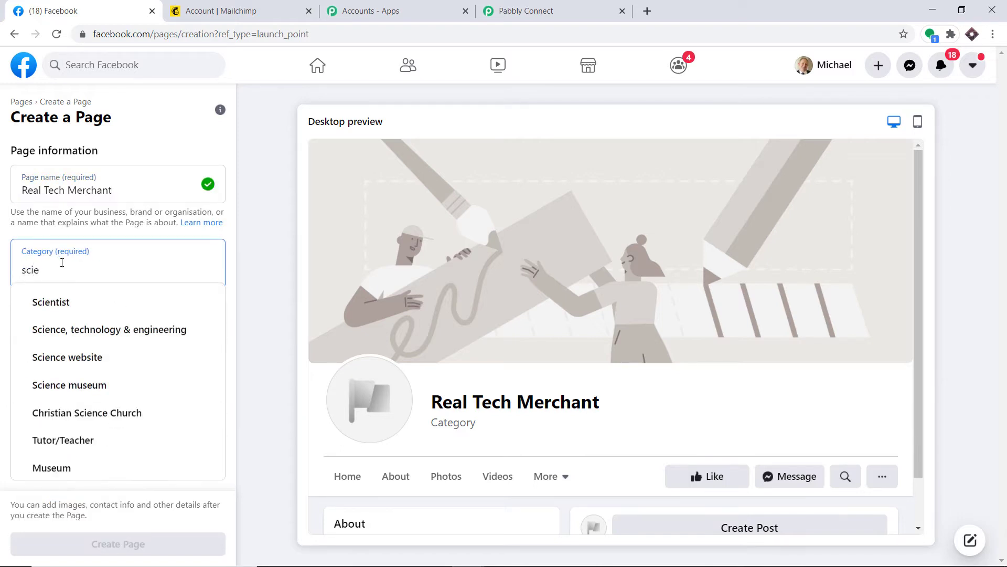
pyautogui.click(90, 328)
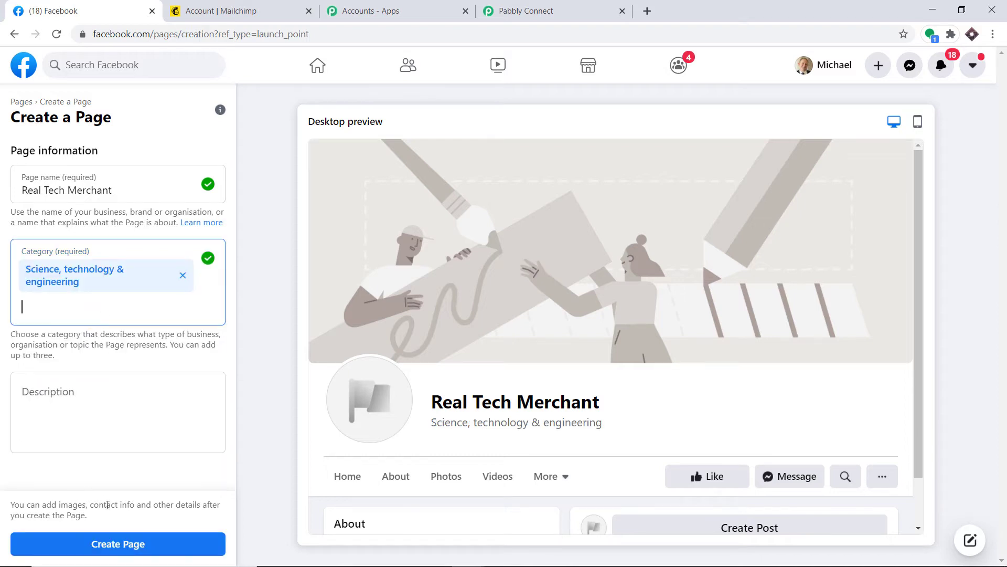
pyautogui.click(123, 546)
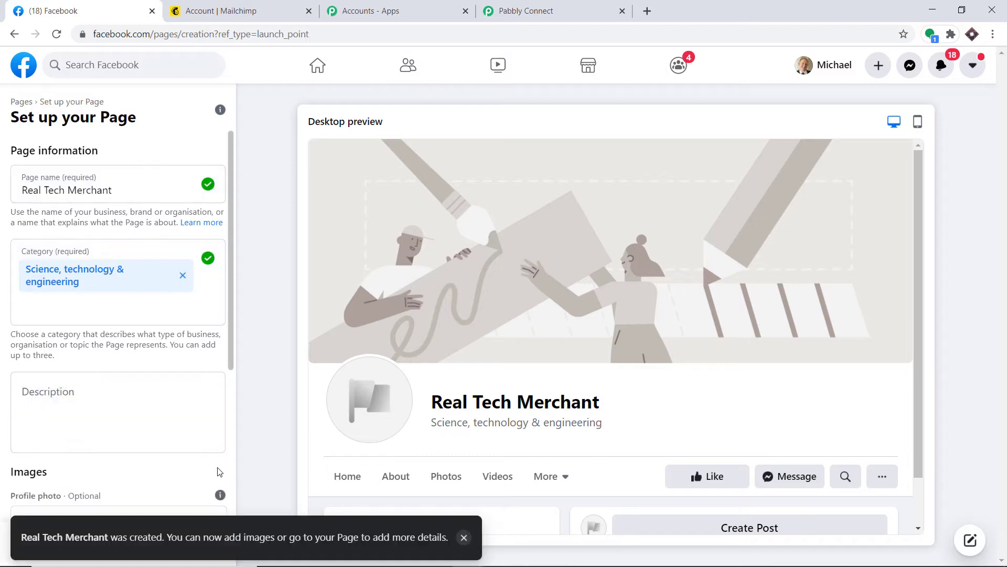
pyautogui.click(180, 547)
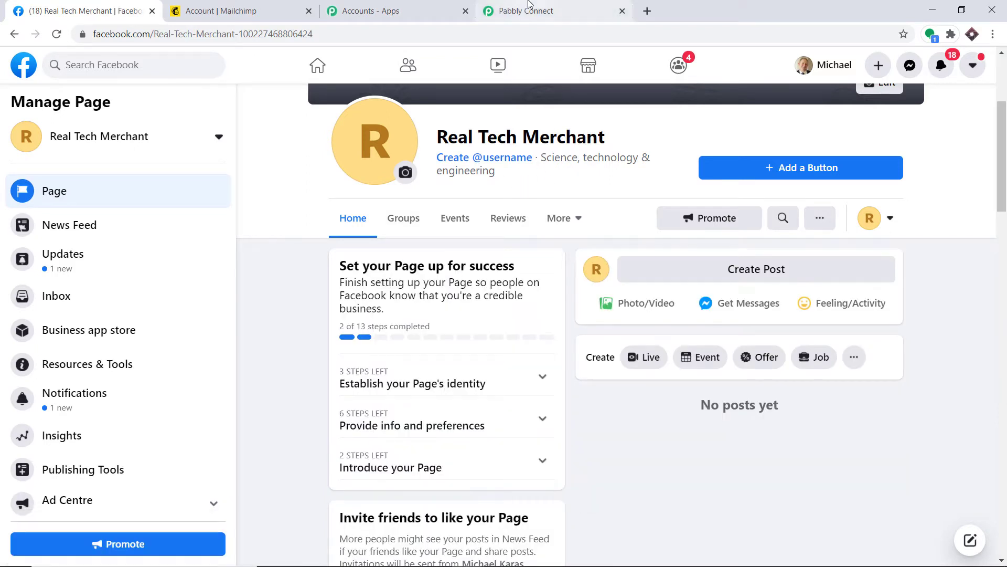
pyautogui.click(525, 11)
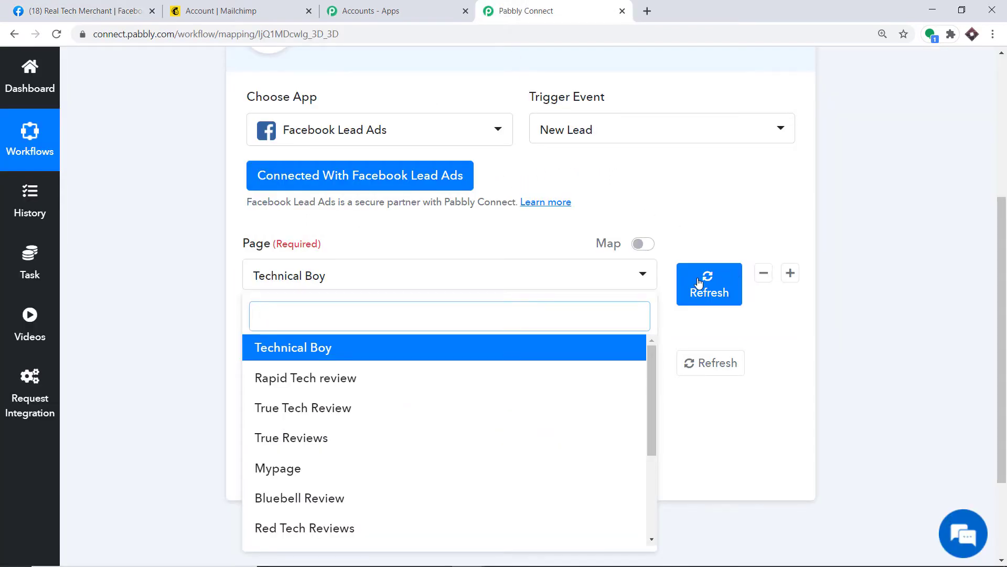
# Refresh the trigger's page list, try Real Tech Merchant, and check its lead forms.
pyautogui.click(699, 282)
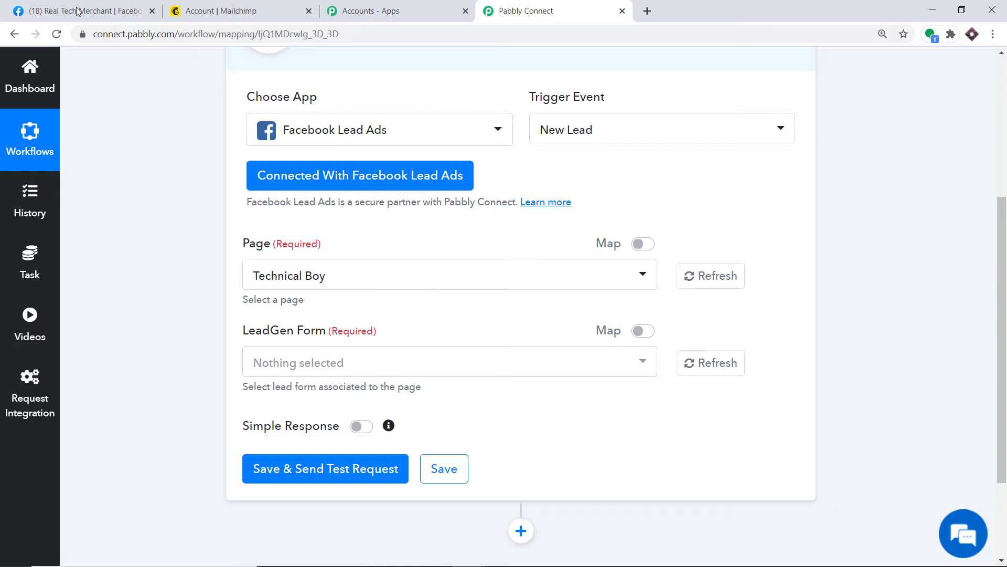
pyautogui.click(311, 277)
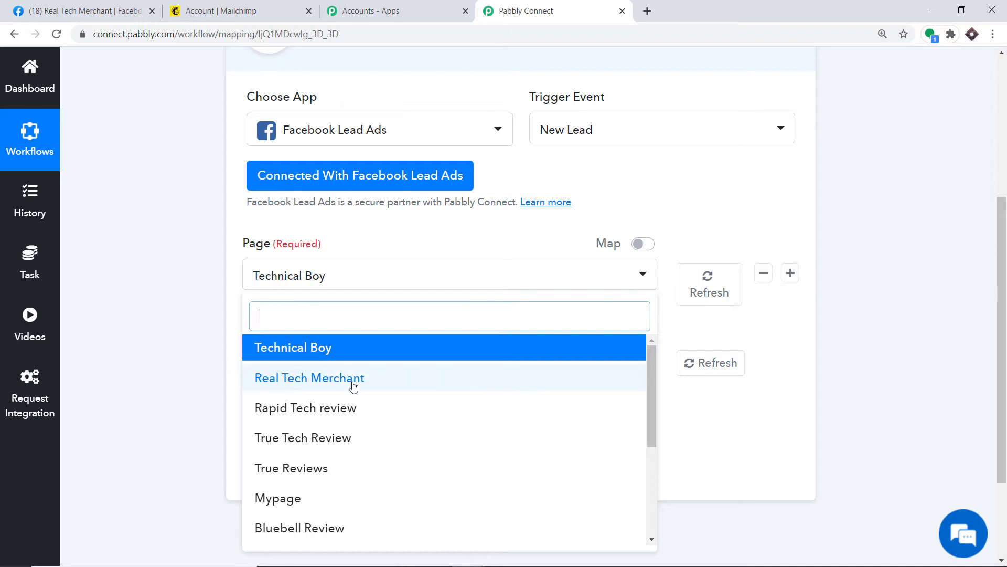
pyautogui.click(353, 386)
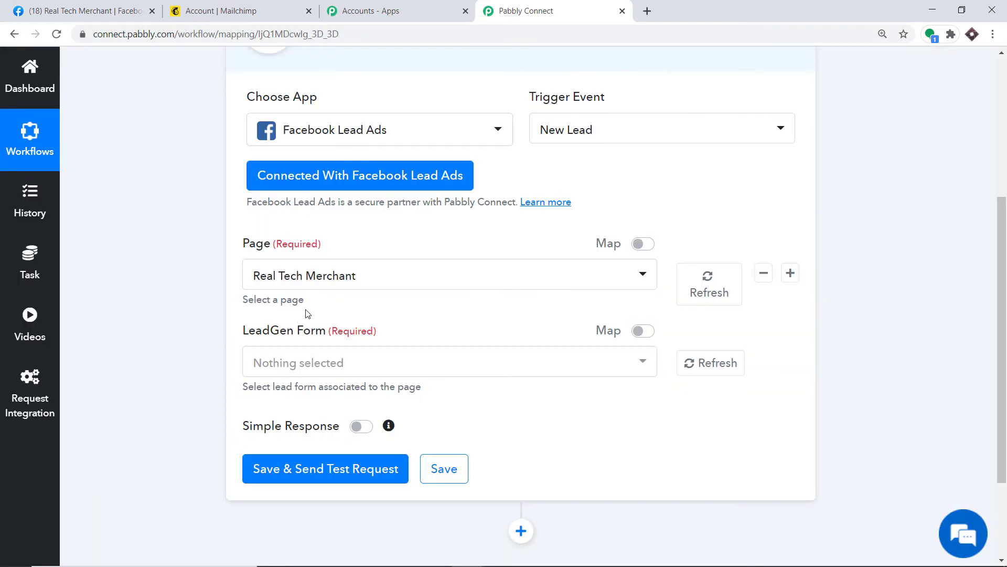
pyautogui.scroll(-1, 307, 318)
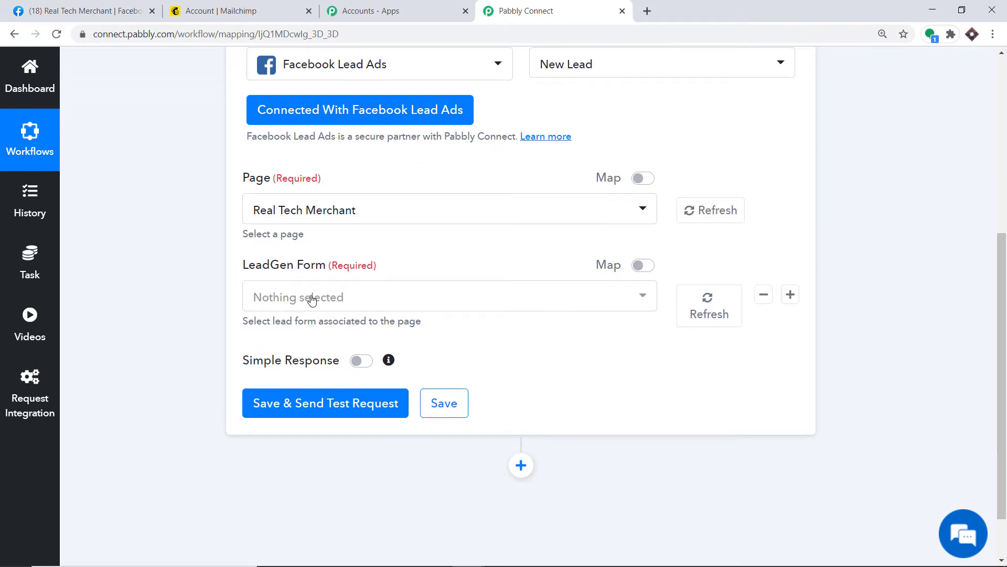
pyautogui.click(311, 297)
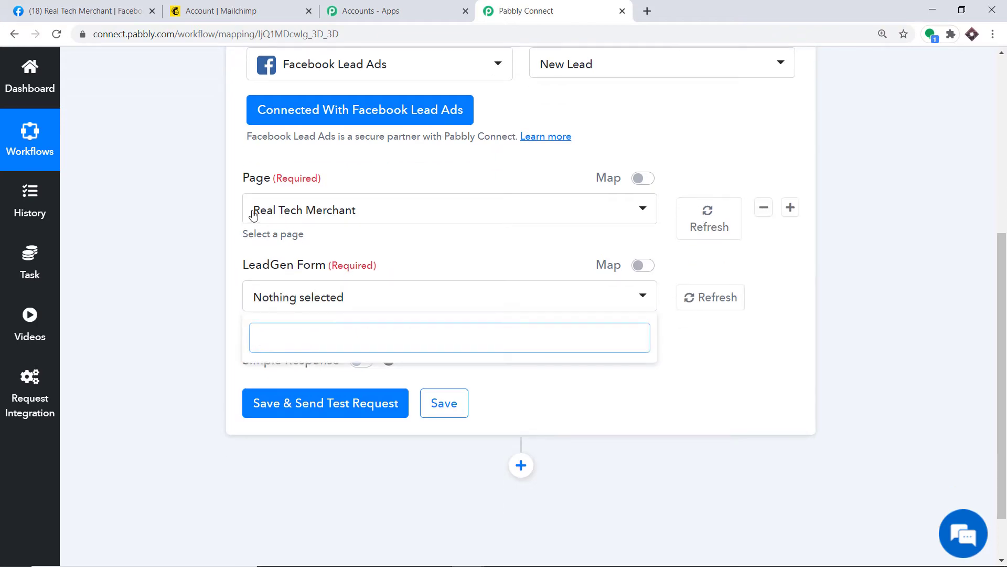
pyautogui.click(86, 11)
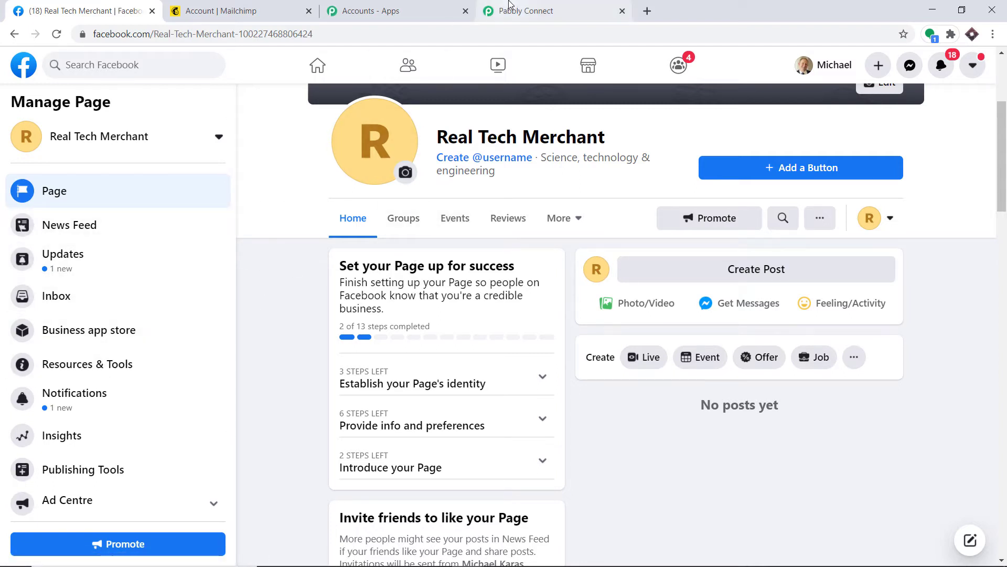
pyautogui.click(511, 9)
# Select AnyTech Solution as the trigger page so its Lead Capture Form loads.
pyautogui.click(332, 210)
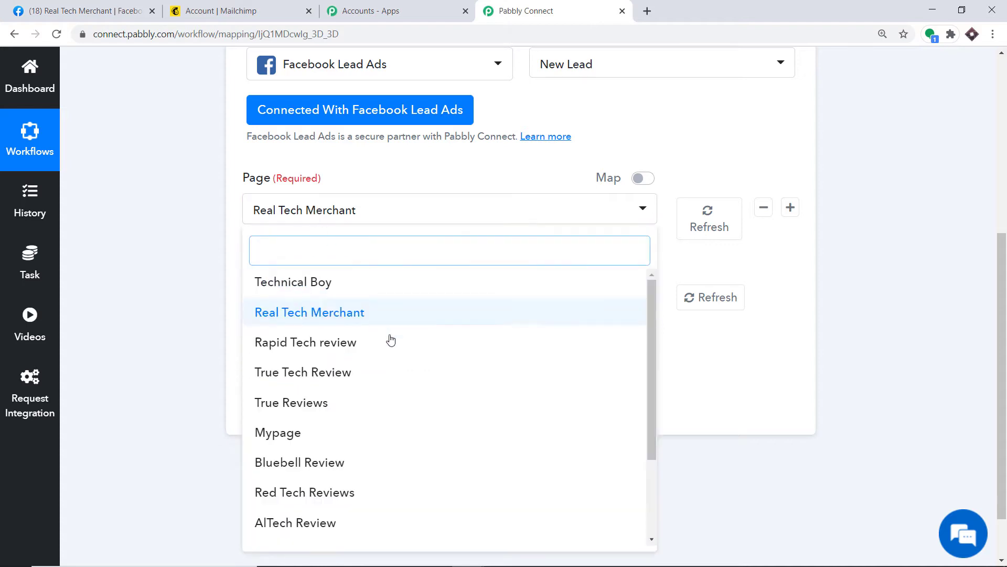
pyautogui.scroll(-2, 385, 374)
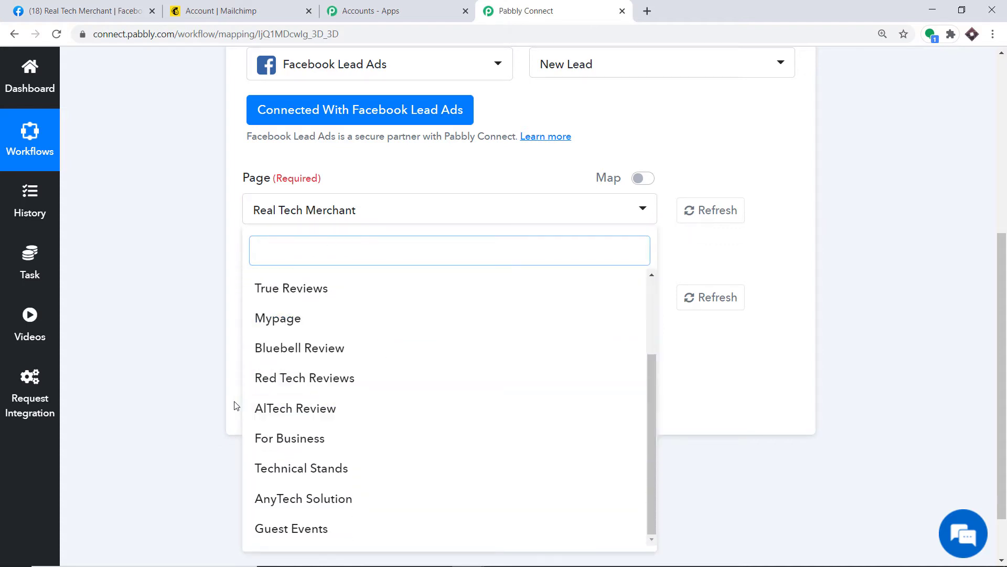
pyautogui.click(326, 498)
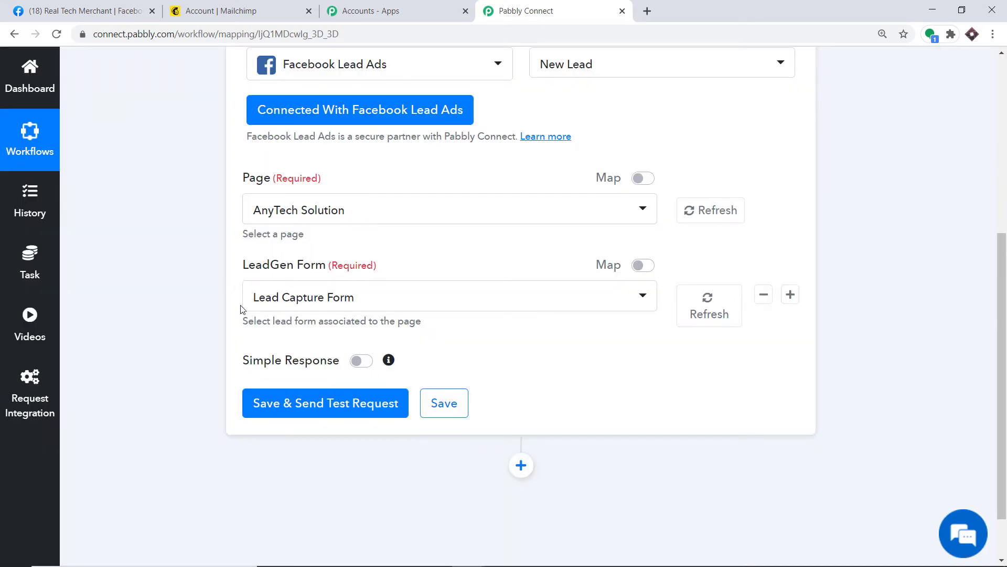
# Open the AnyTech Solution page's Lead Ads Forms in Facebook Business Suite.
pyautogui.click(118, 11)
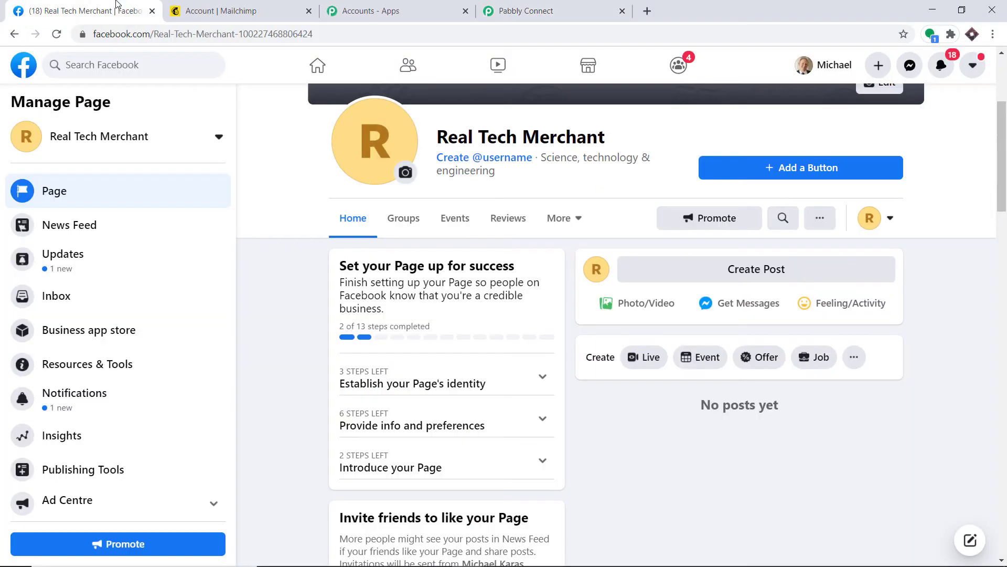
pyautogui.click(20, 73)
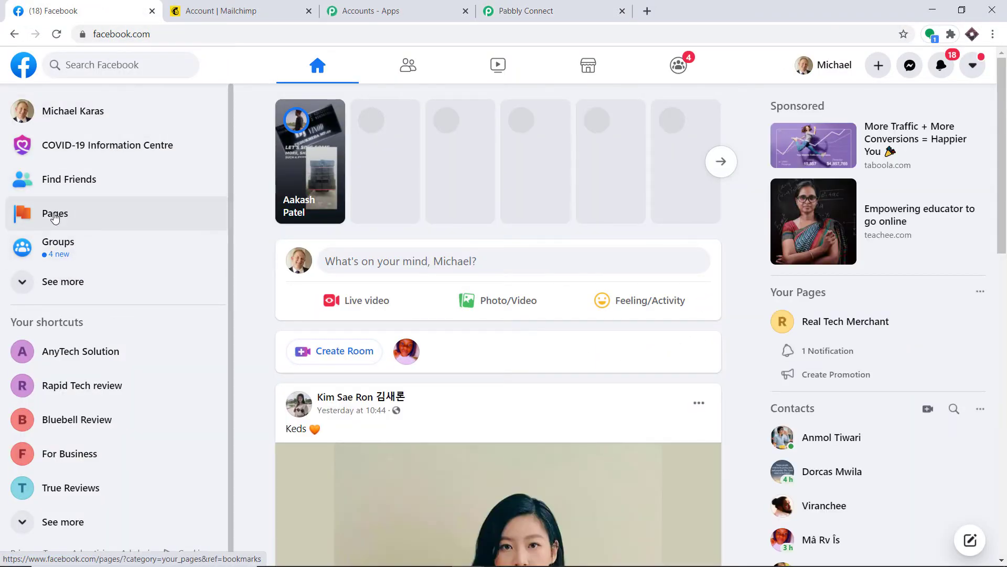
pyautogui.click(58, 213)
pyautogui.click(77, 244)
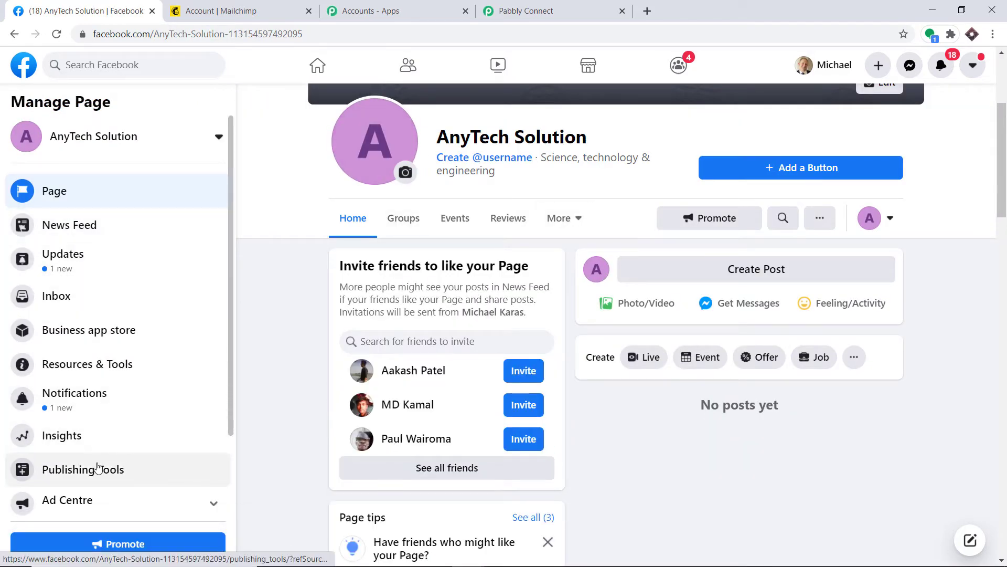
pyautogui.click(98, 467)
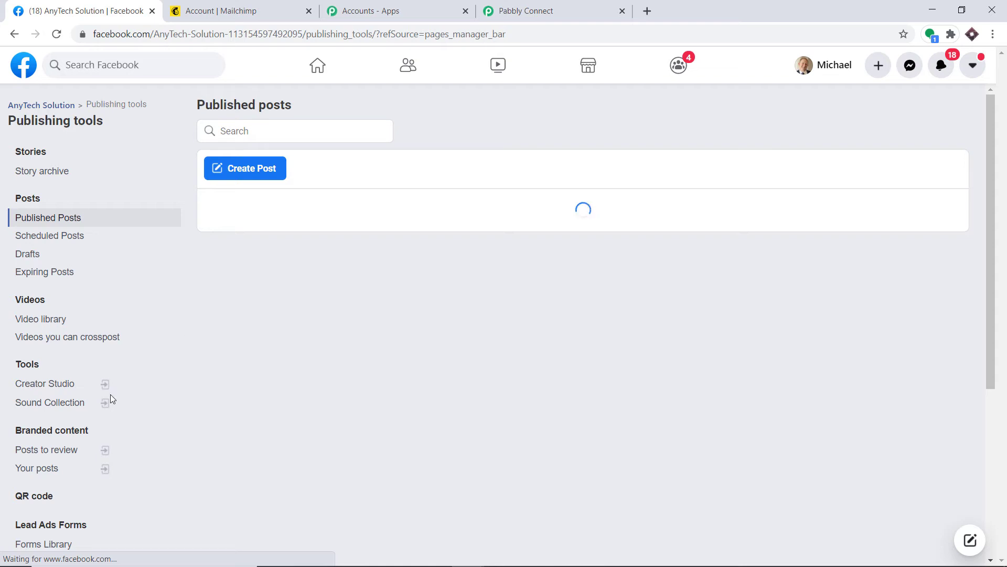
pyautogui.click(49, 527)
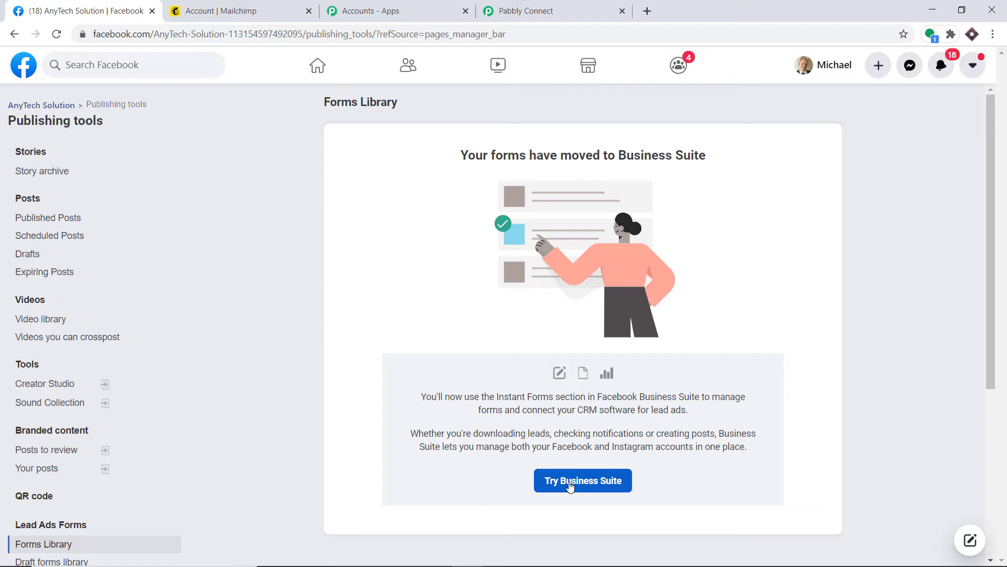
pyautogui.click(570, 487)
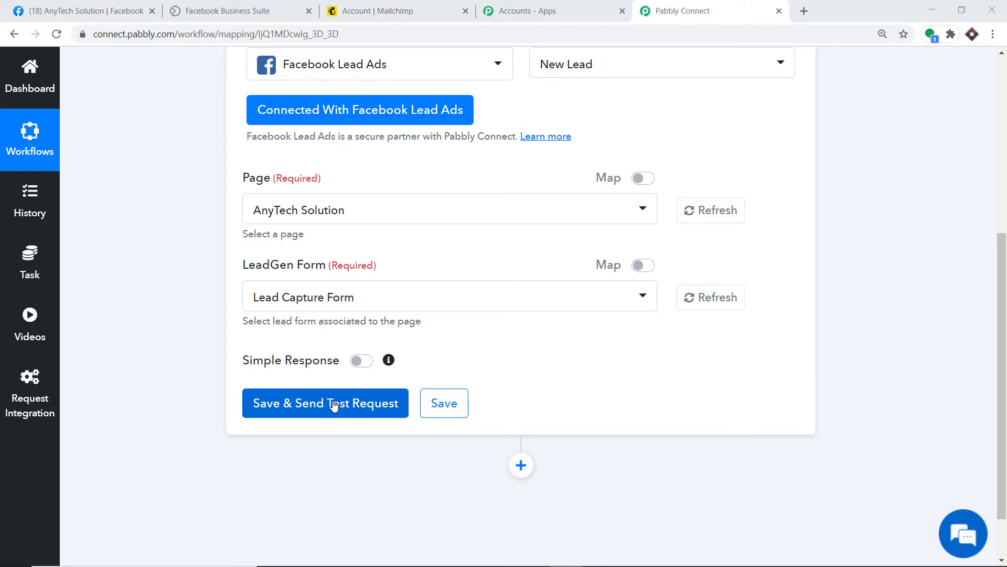
pyautogui.click(231, 10)
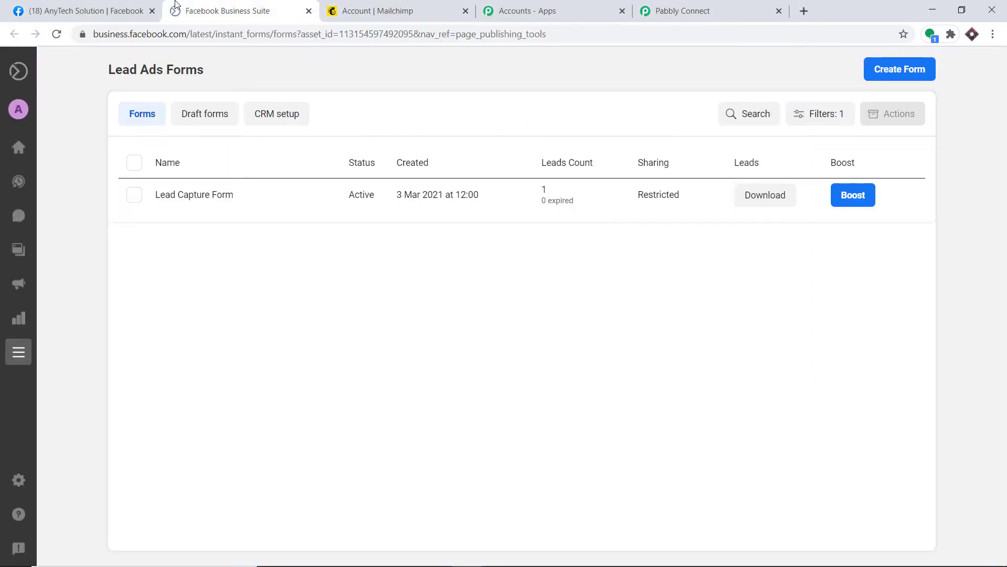
# Open a test submission of the Lead Capture Form and enter the lead's first and last name.
pyautogui.click(200, 195)
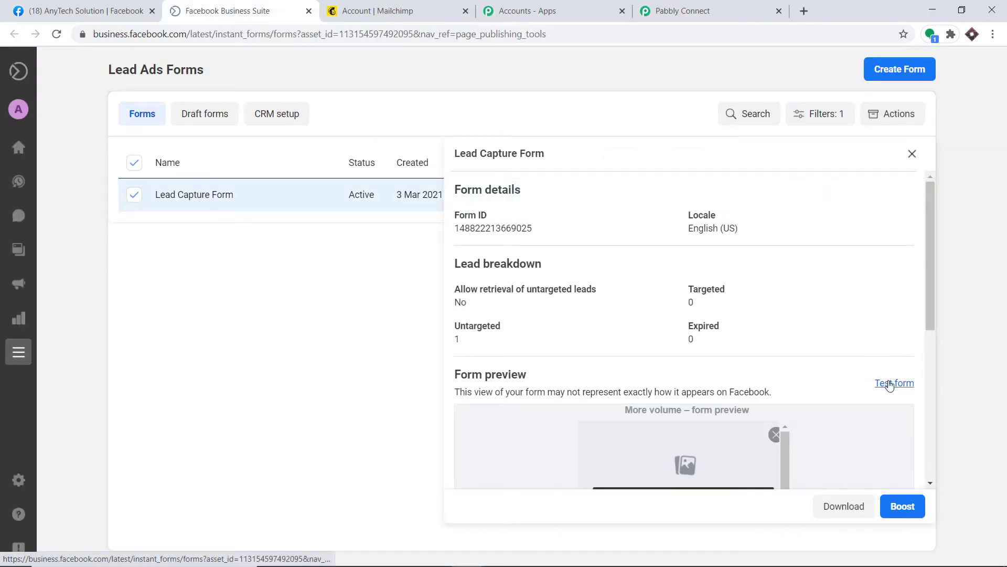
pyautogui.click(890, 384)
pyautogui.click(466, 191)
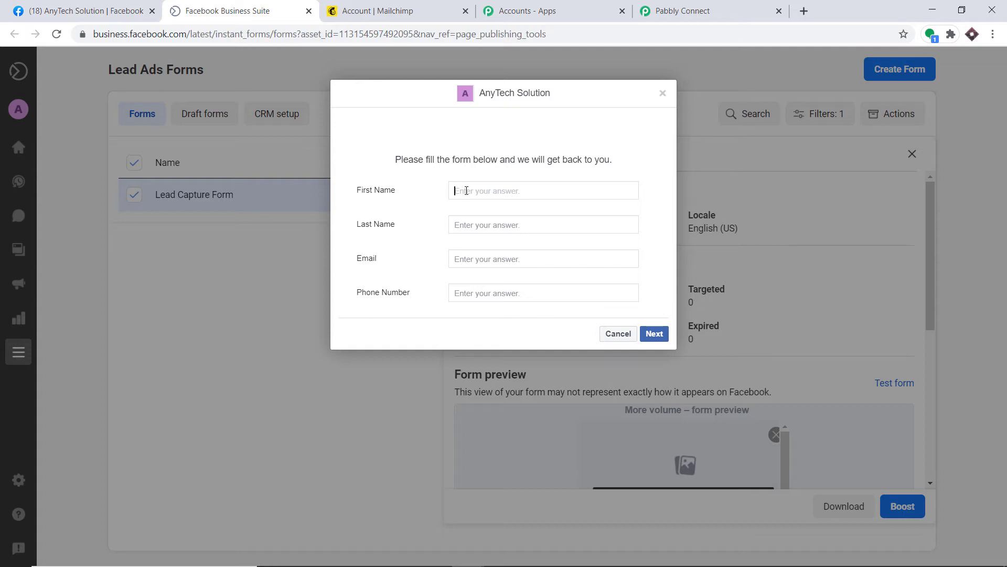
pyautogui.click(455, 225)
pyautogui.write('Hooper')
# Fill in the test lead's email and phone number, submit it, and return to Pabbly Connect.
pyautogui.click(475, 262)
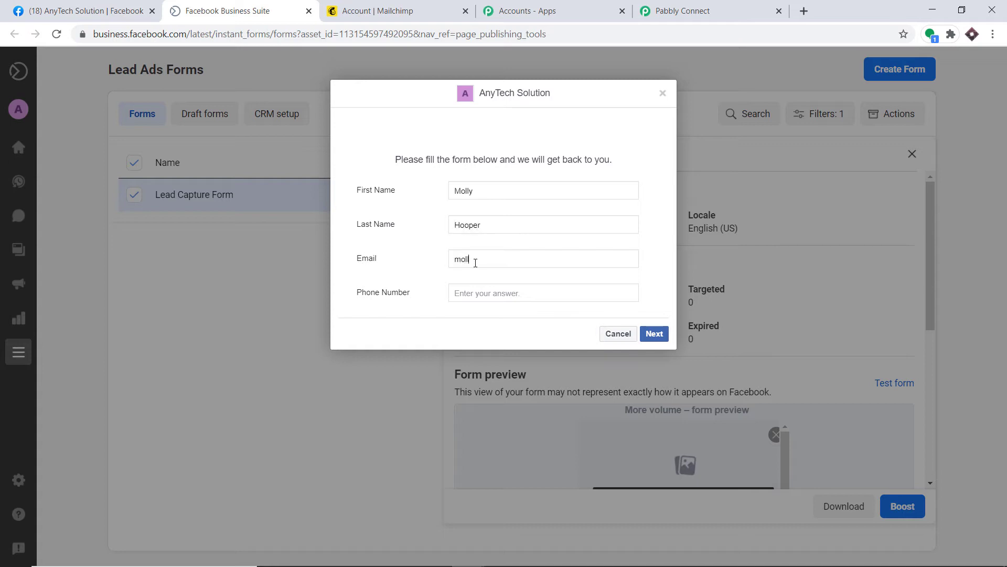
pyautogui.click(493, 289)
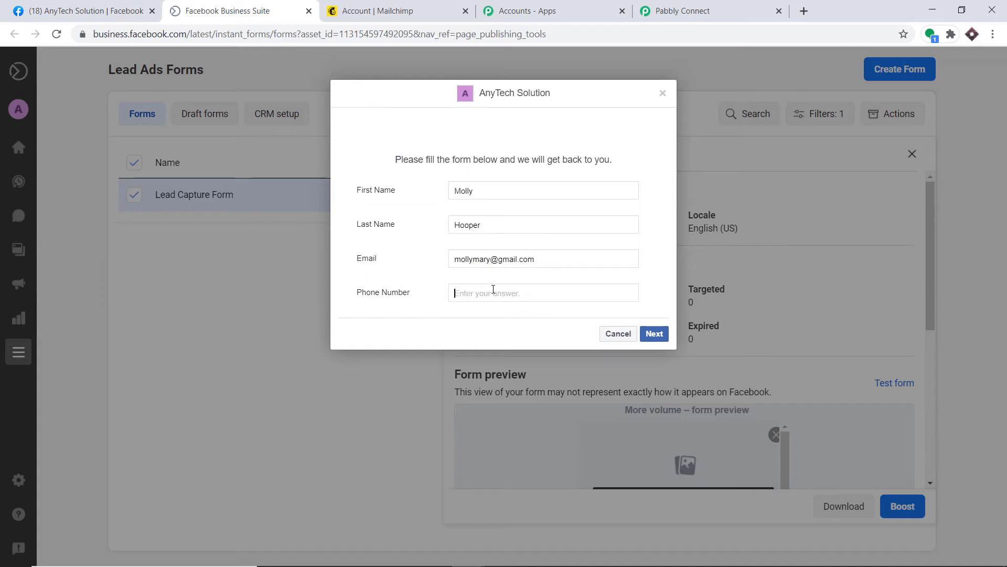
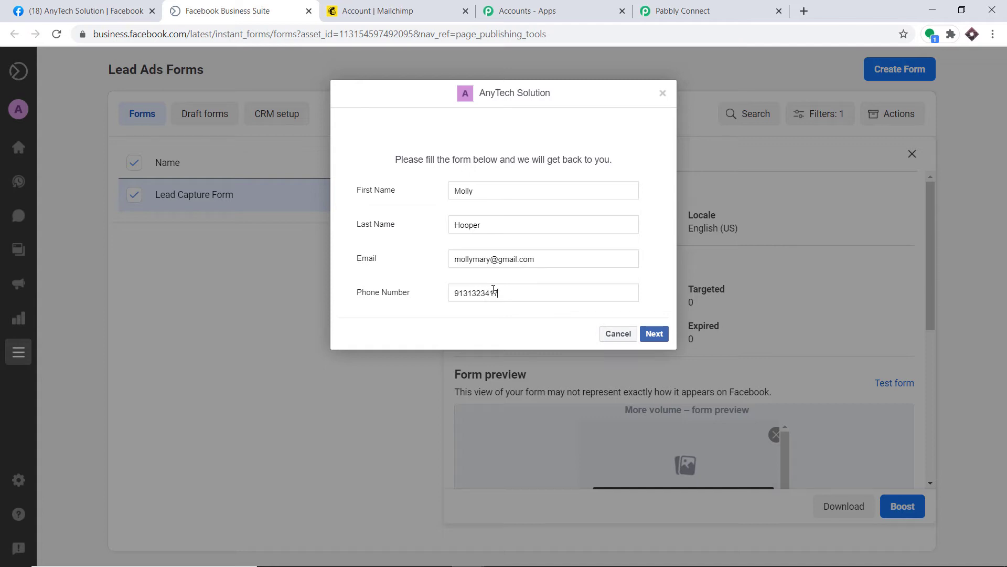
pyautogui.click(659, 336)
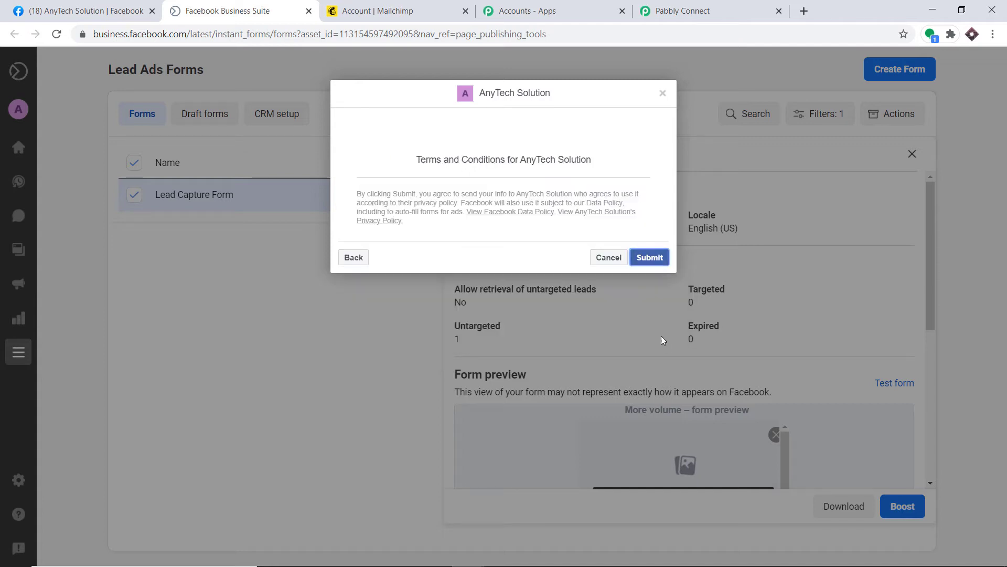
pyautogui.click(650, 257)
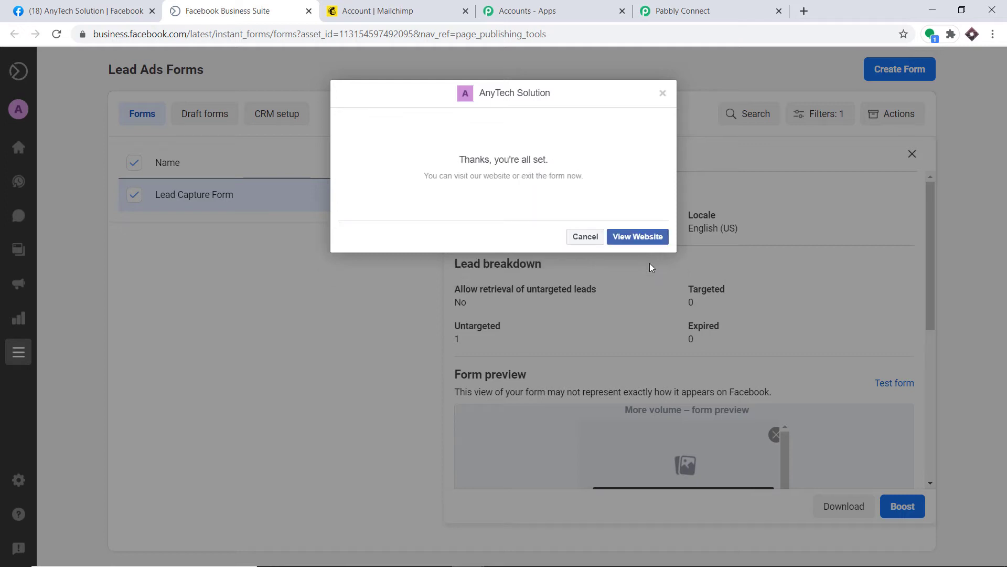
pyautogui.click(706, 6)
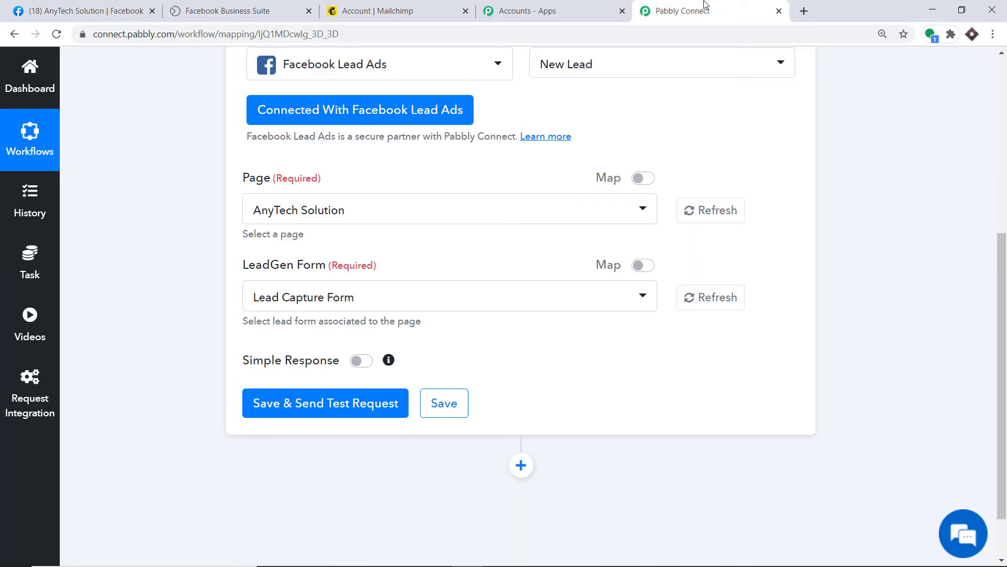
# Save the Facebook Lead Ads trigger, capture the test lead's name, email and phone, and add an action step.
pyautogui.click(330, 414)
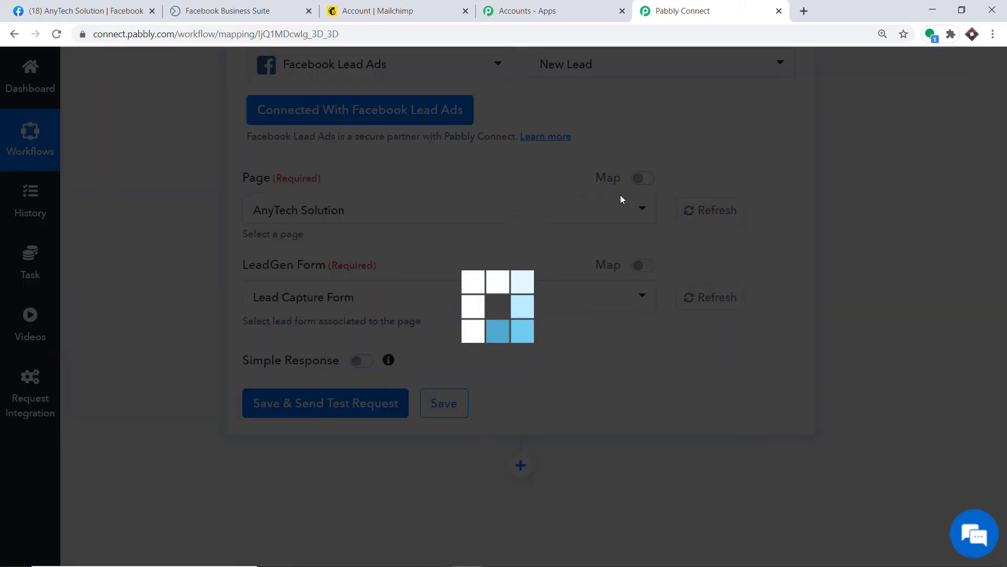
pyautogui.scroll(-5, 698, 273)
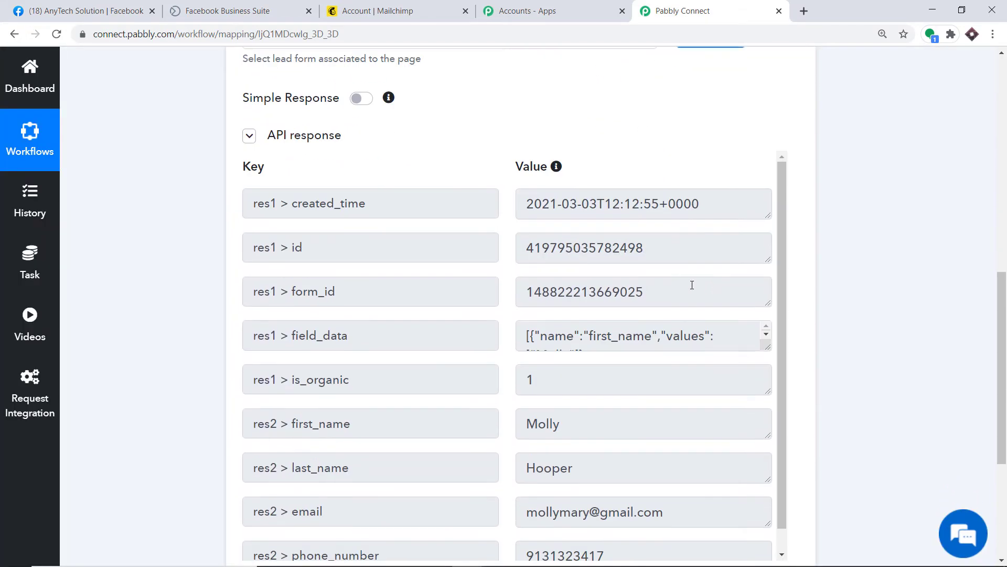
pyautogui.scroll(-3, 653, 269)
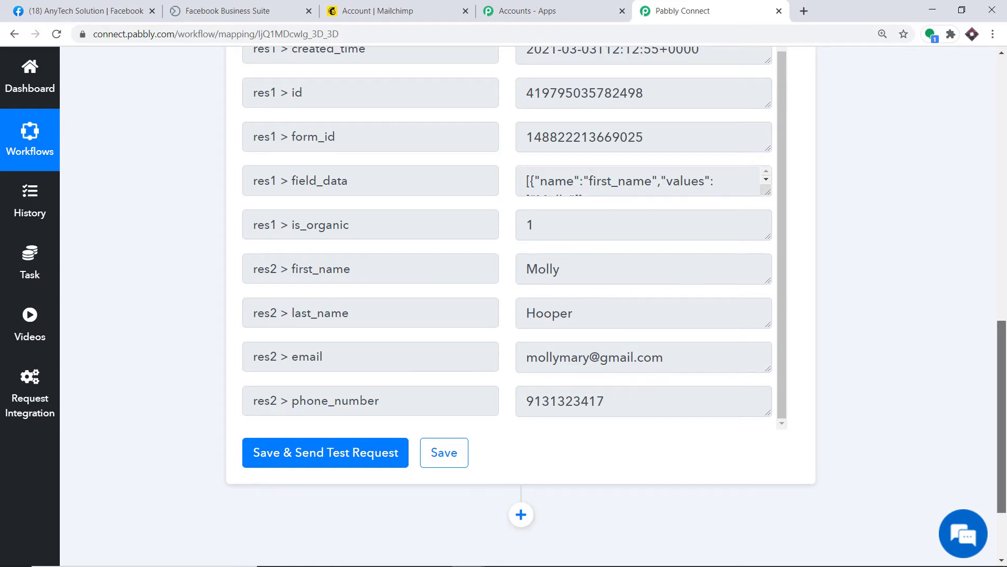
pyautogui.scroll(-3, 994, 415)
pyautogui.click(511, 403)
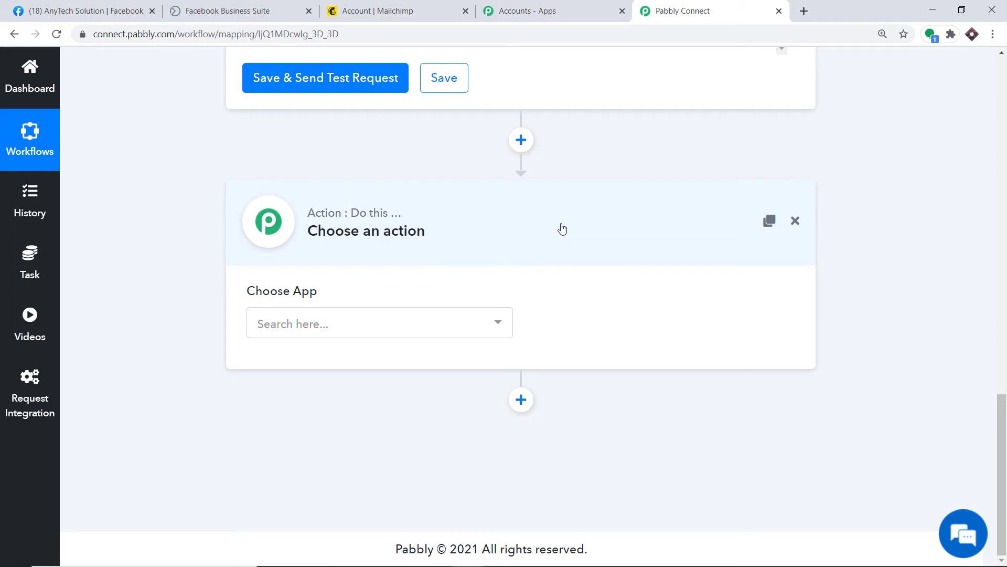
# Set the action app to MailChimp, found by searching 'mailc', with Add New Member as the event.
pyautogui.click(298, 322)
pyautogui.write('m')
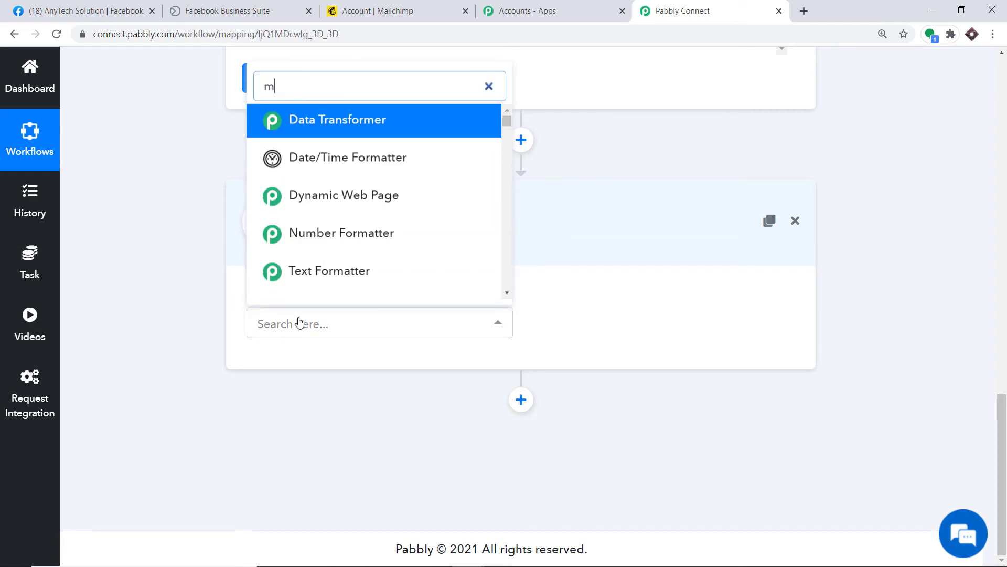
pyautogui.write('ailc')
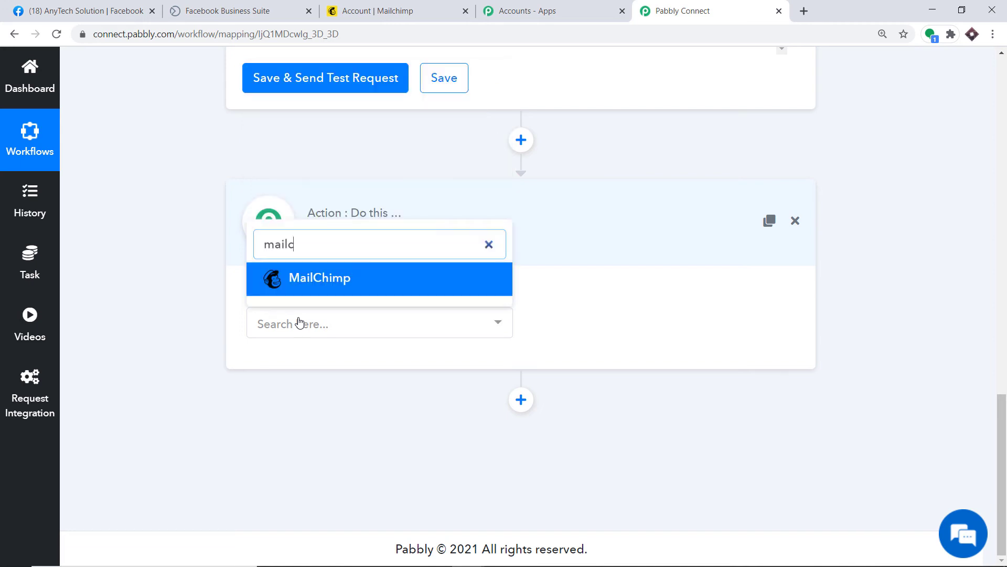
pyautogui.click(315, 281)
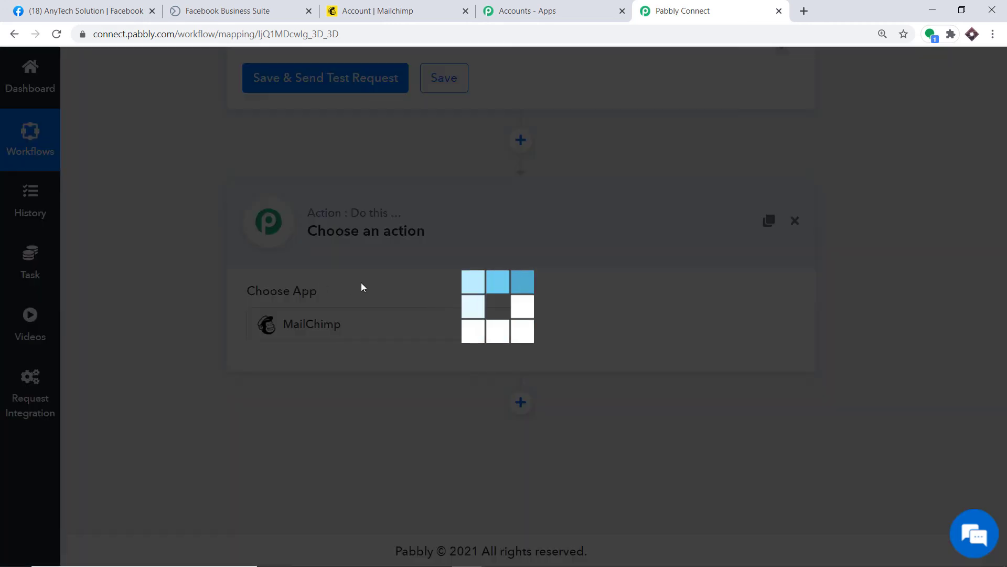
pyautogui.click(621, 331)
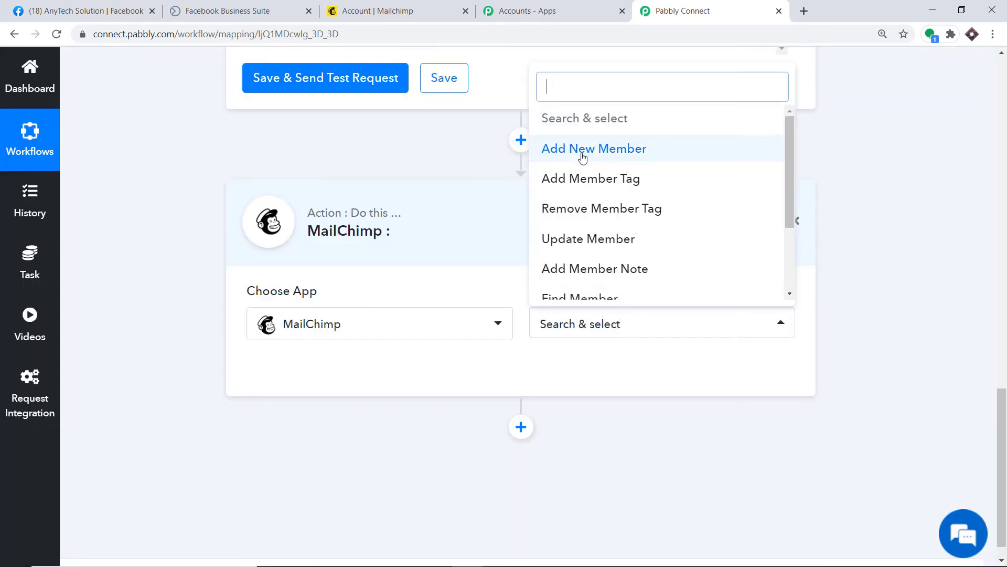
pyautogui.click(565, 157)
pyautogui.click(593, 322)
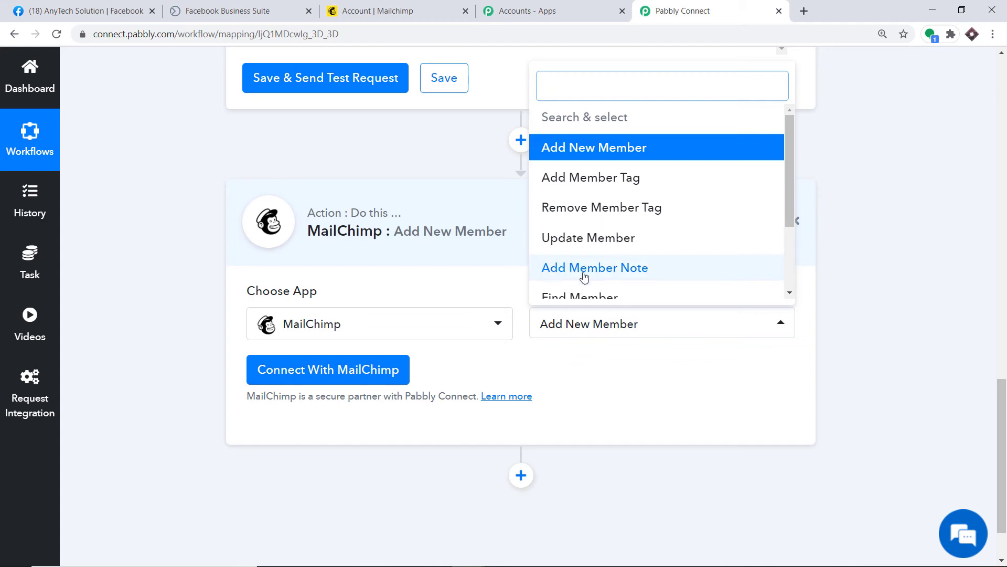
pyautogui.scroll(-1, 659, 280)
pyautogui.scroll(-1, 651, 262)
pyautogui.scroll(-1, 656, 281)
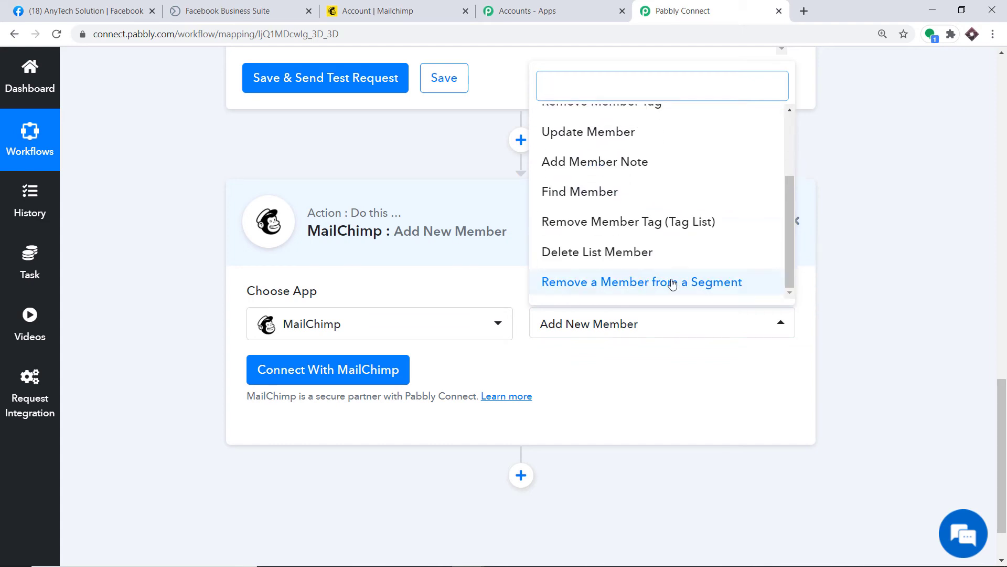
pyautogui.scroll(5, 659, 221)
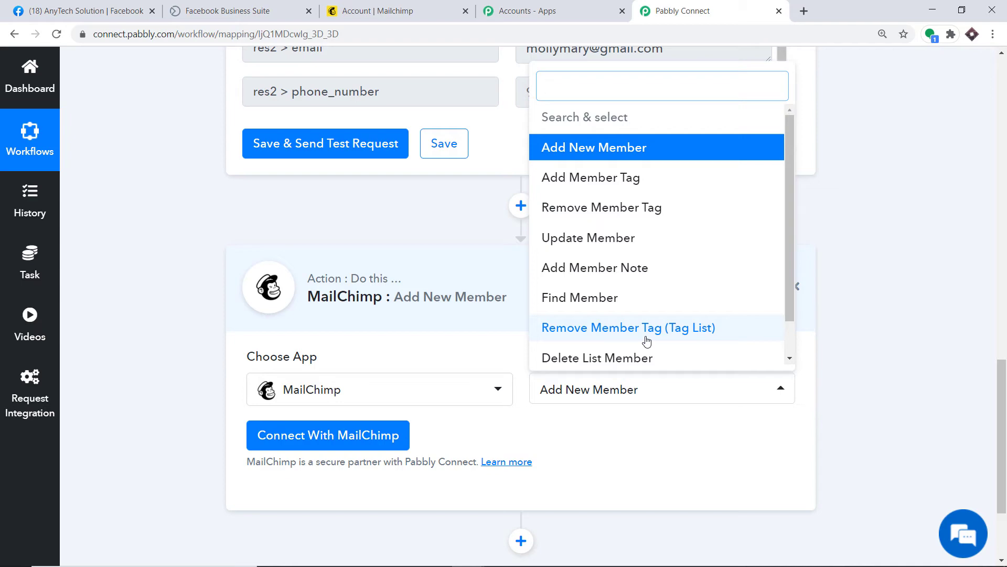
# Start a new MailChimp connection and find the data center in the Mailchimp account URL.
pyautogui.click(315, 438)
pyautogui.scroll(-2, 432, 264)
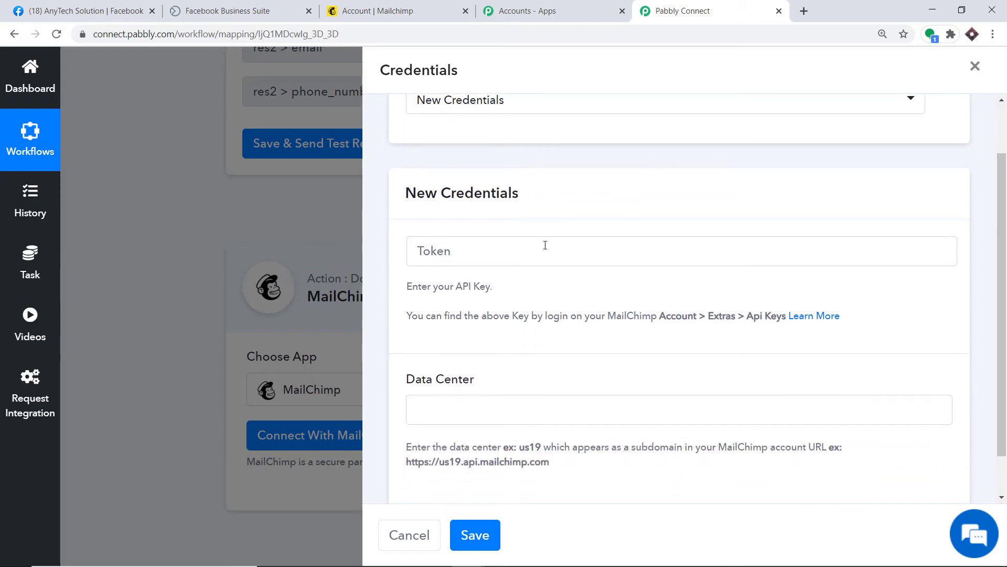
pyautogui.scroll(-1, 480, 352)
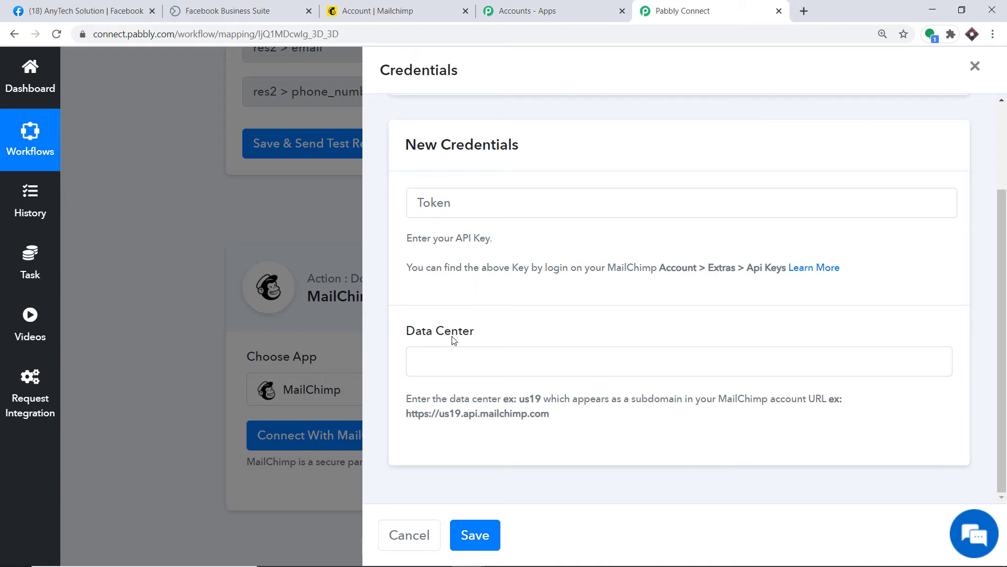
pyautogui.click(398, 8)
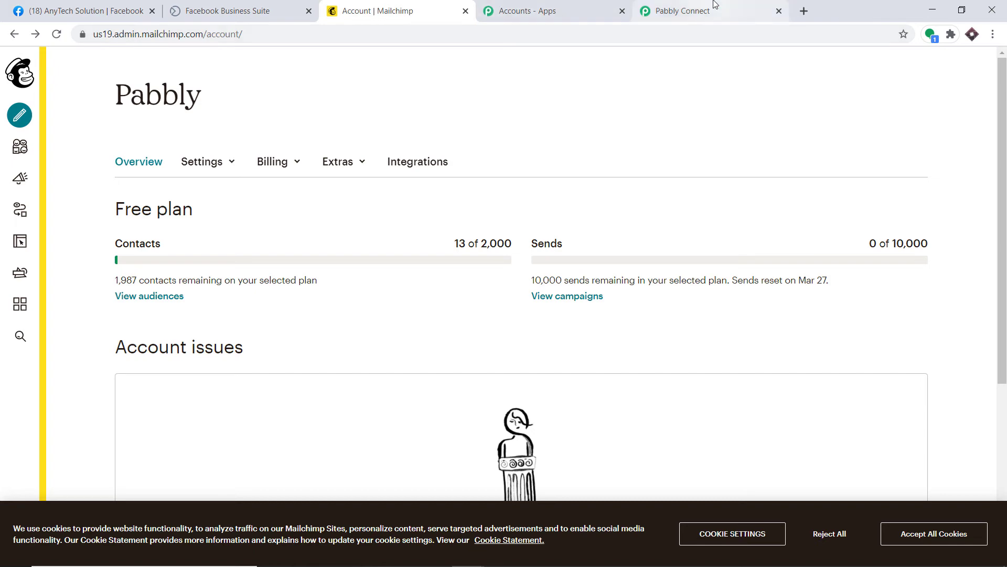
pyautogui.click(682, 11)
pyautogui.click(428, 12)
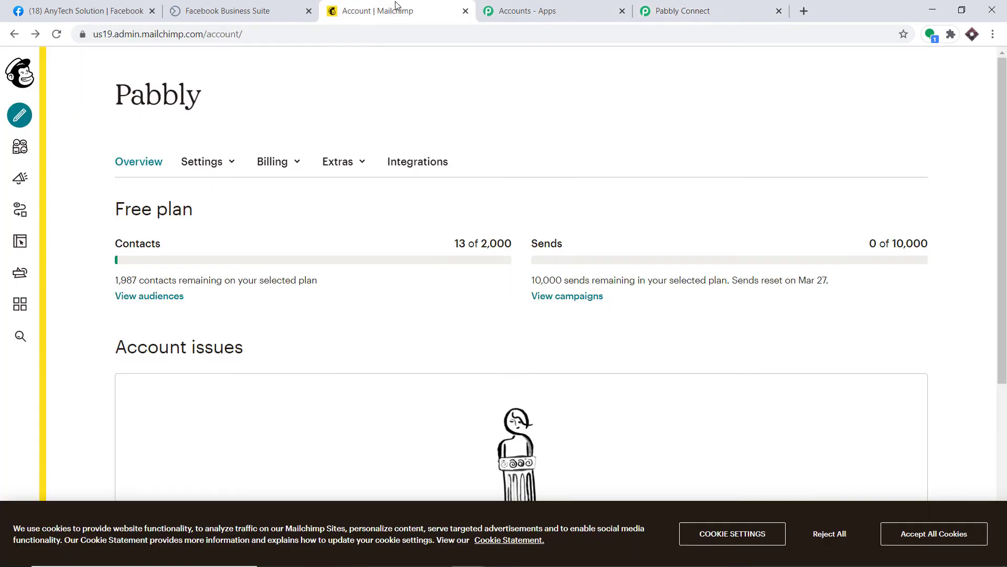
# Copy 'us19' from the Mailchimp address bar into the Data Center field.
pyautogui.doubleClick(95, 34)
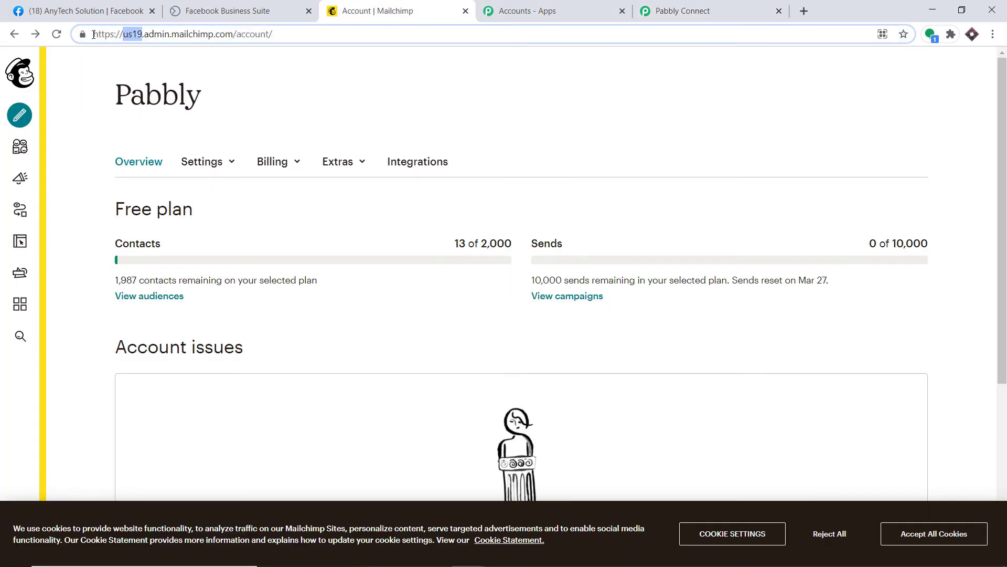
pyautogui.rightClick(131, 35)
pyautogui.click(158, 104)
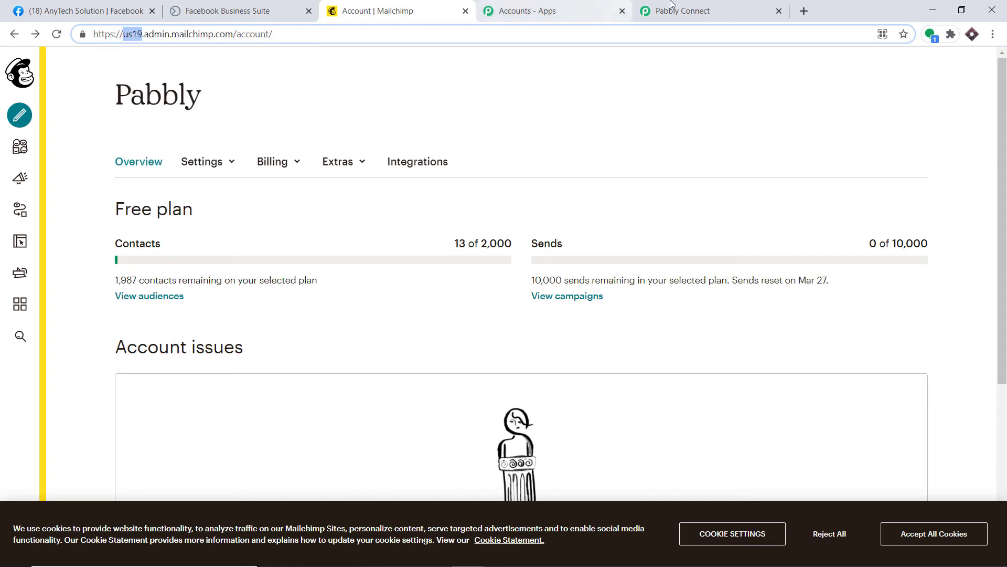
pyautogui.click(672, 6)
pyautogui.click(428, 352)
pyautogui.rightClick(430, 355)
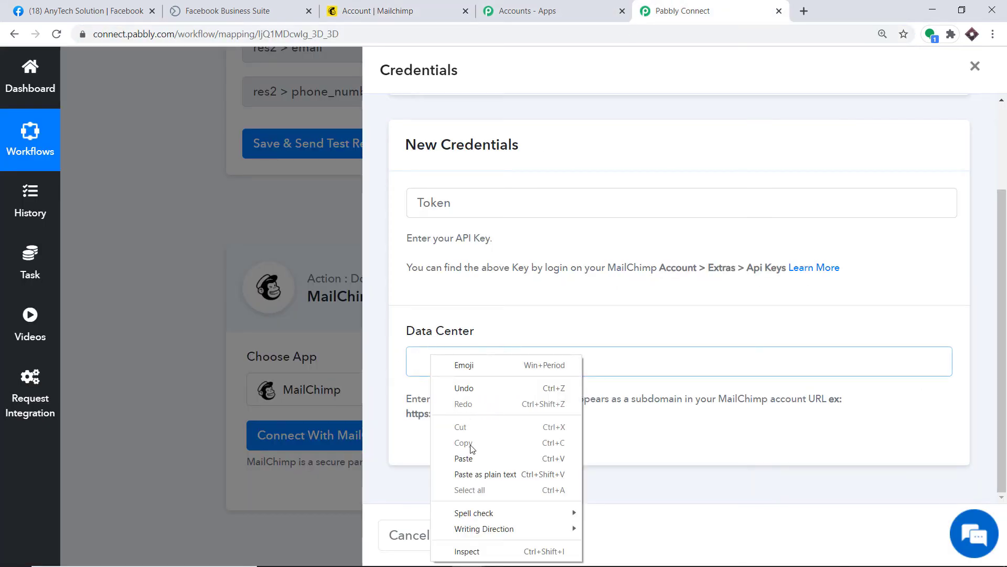
pyautogui.click(464, 457)
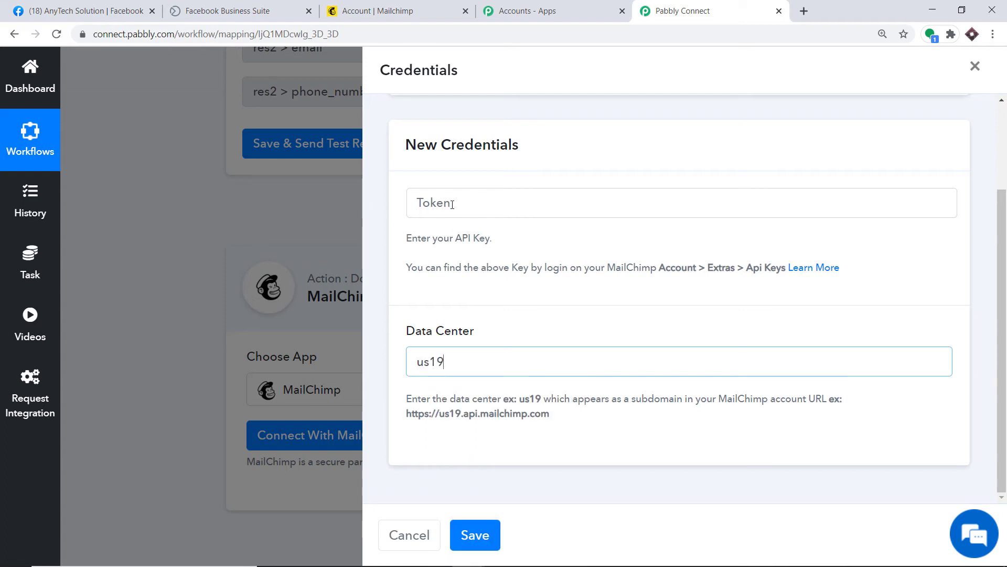
pyautogui.click(421, 6)
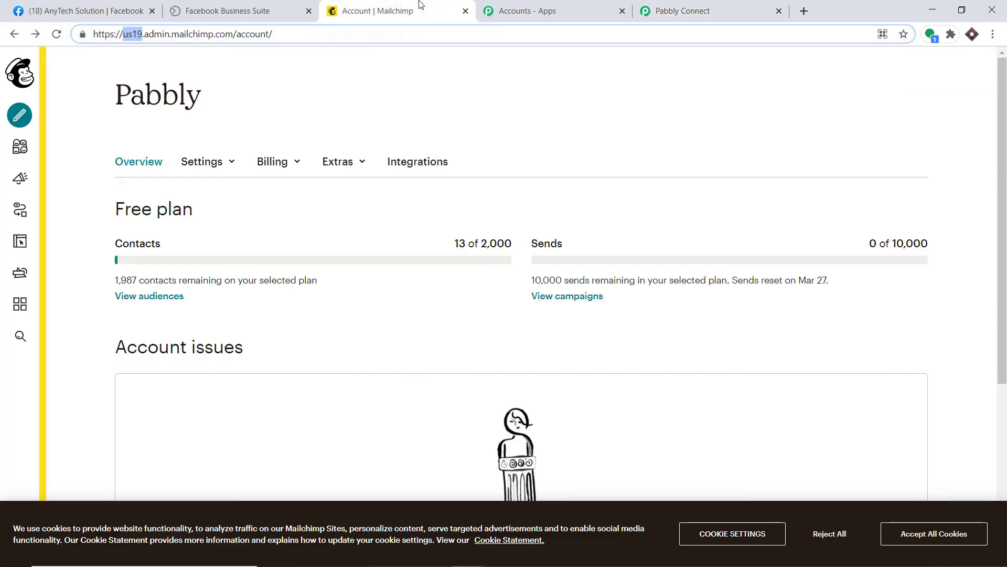
# Copy the existing API key from Mailchimp's Account > Extras > API keys page.
pyautogui.click(274, 79)
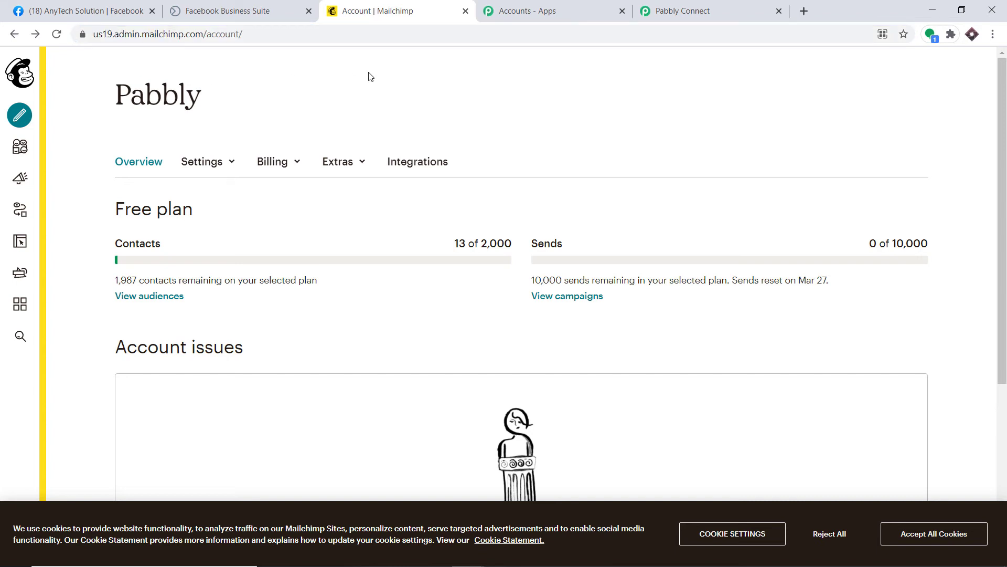
pyautogui.click(352, 164)
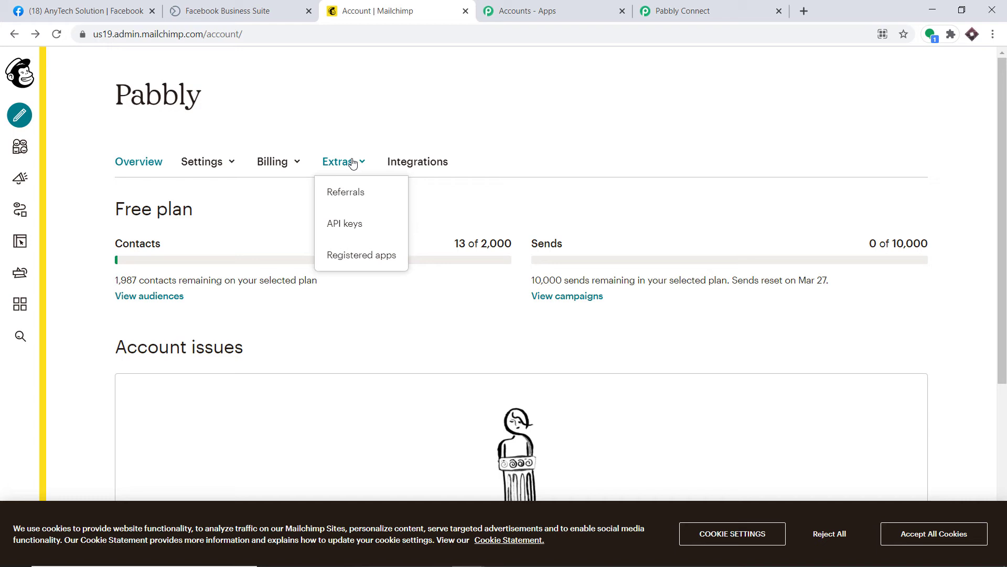
pyautogui.click(348, 233)
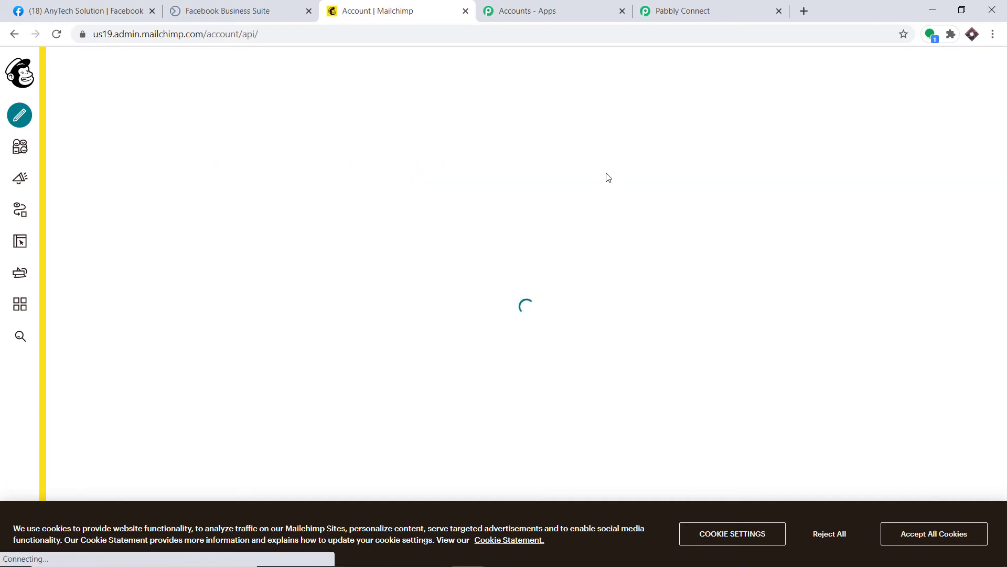
pyautogui.scroll(-6, 570, 199)
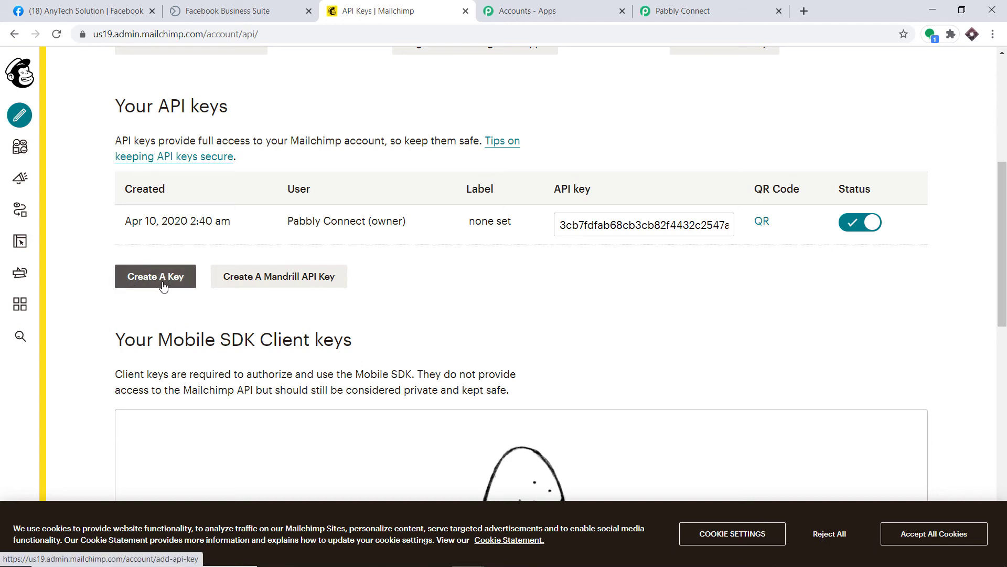
pyautogui.click(586, 225)
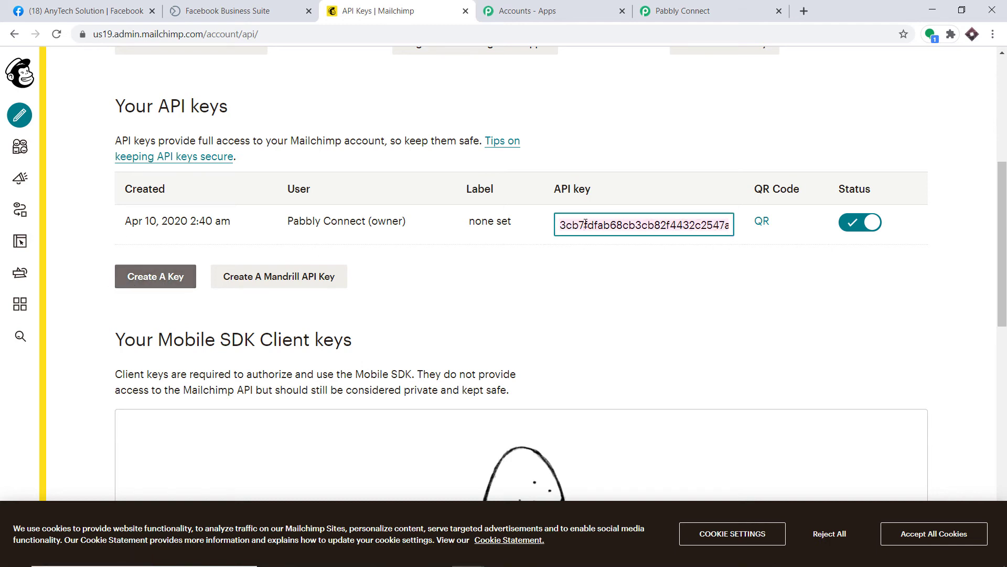
pyautogui.rightClick(585, 223)
pyautogui.click(618, 271)
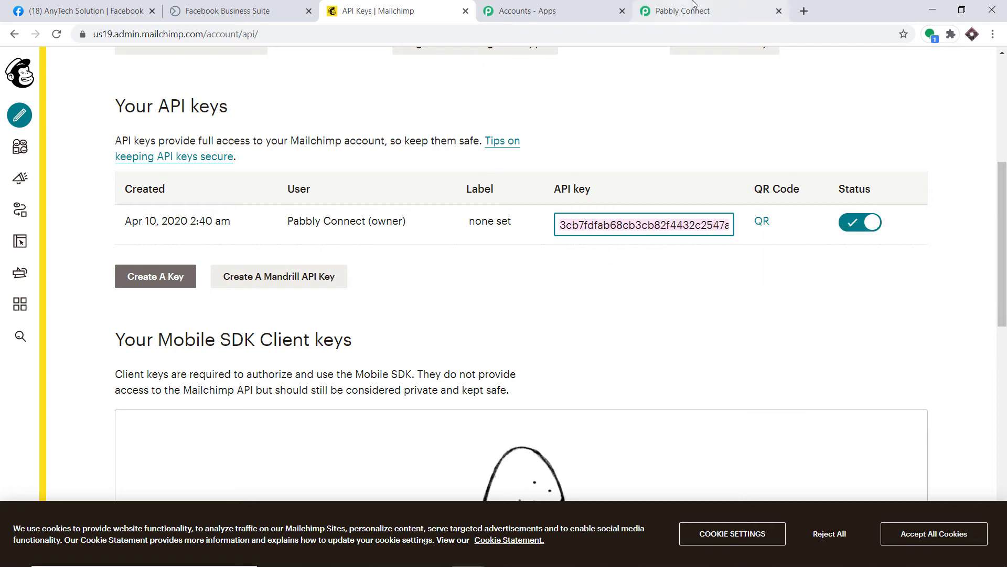
# Paste the API key into the Token field and save the connection, with Pabbly as the audience list.
pyautogui.click(679, 12)
pyautogui.rightClick(478, 201)
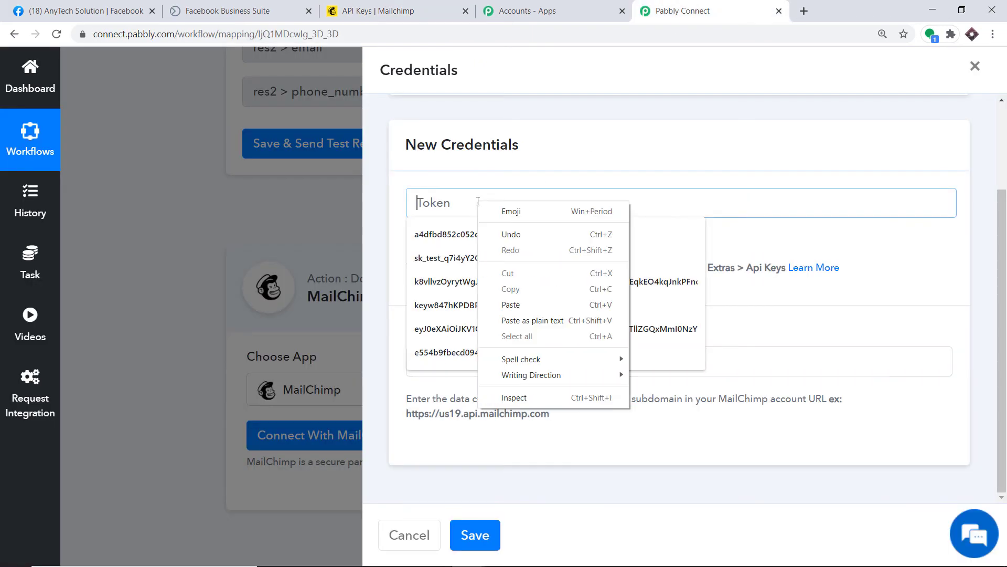
pyautogui.click(510, 301)
pyautogui.click(564, 175)
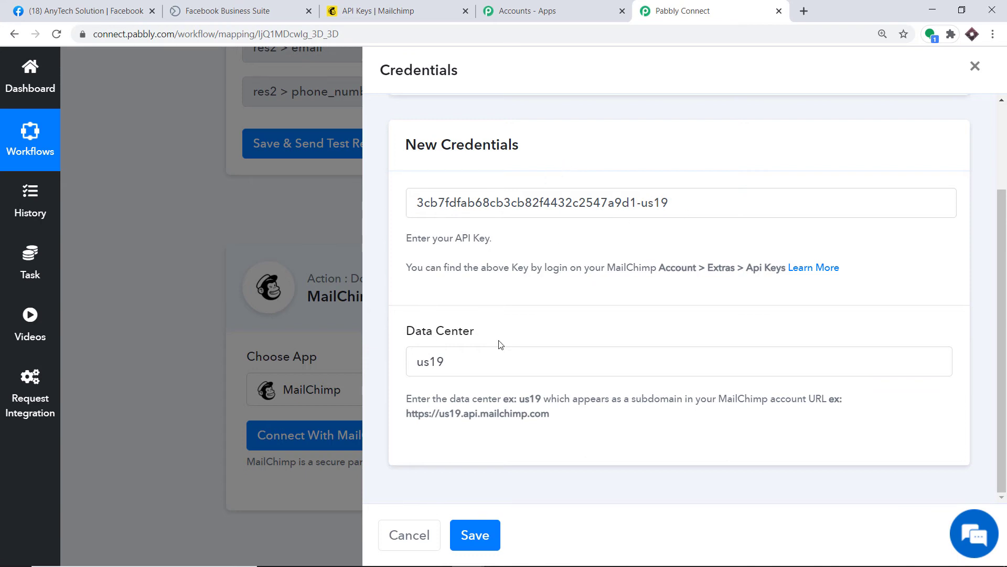
pyautogui.click(480, 534)
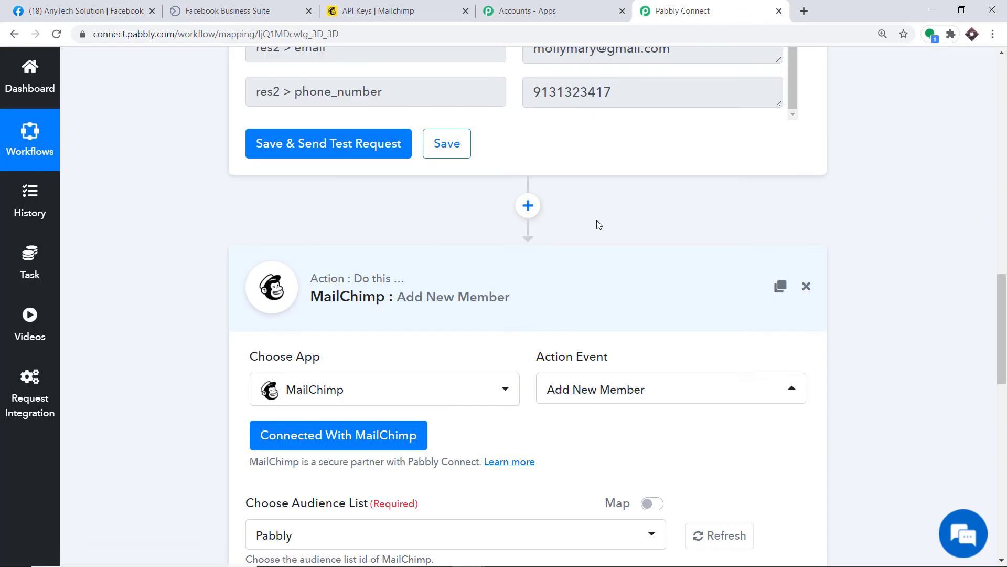
pyautogui.scroll(-3, 603, 235)
pyautogui.scroll(-10, 604, 235)
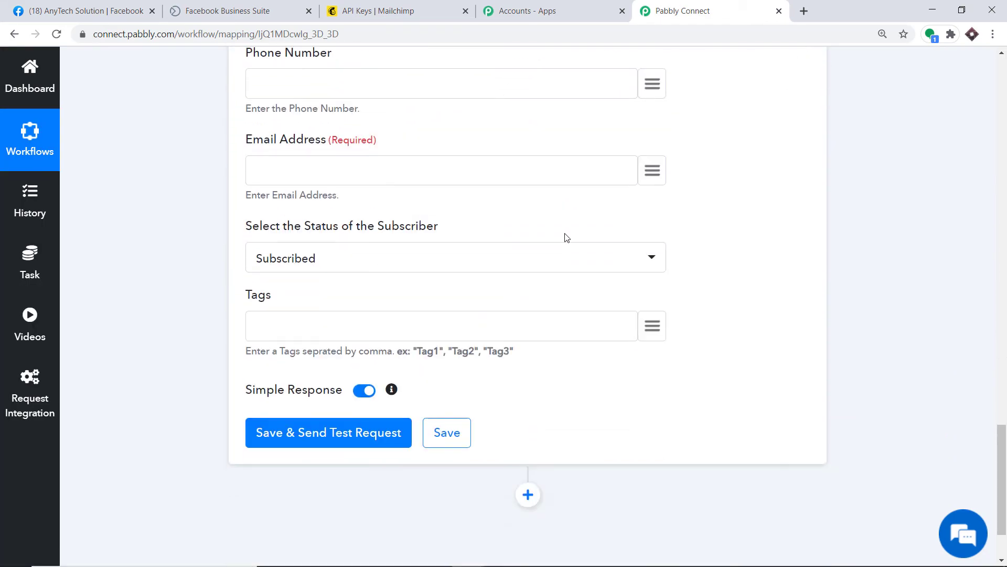
pyautogui.scroll(9, 567, 237)
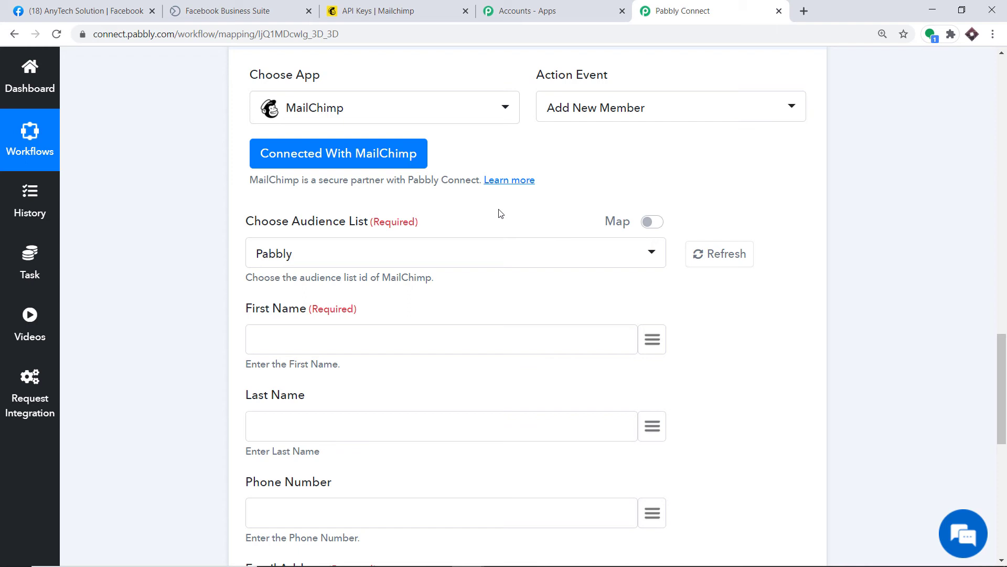
pyautogui.scroll(-1, 500, 213)
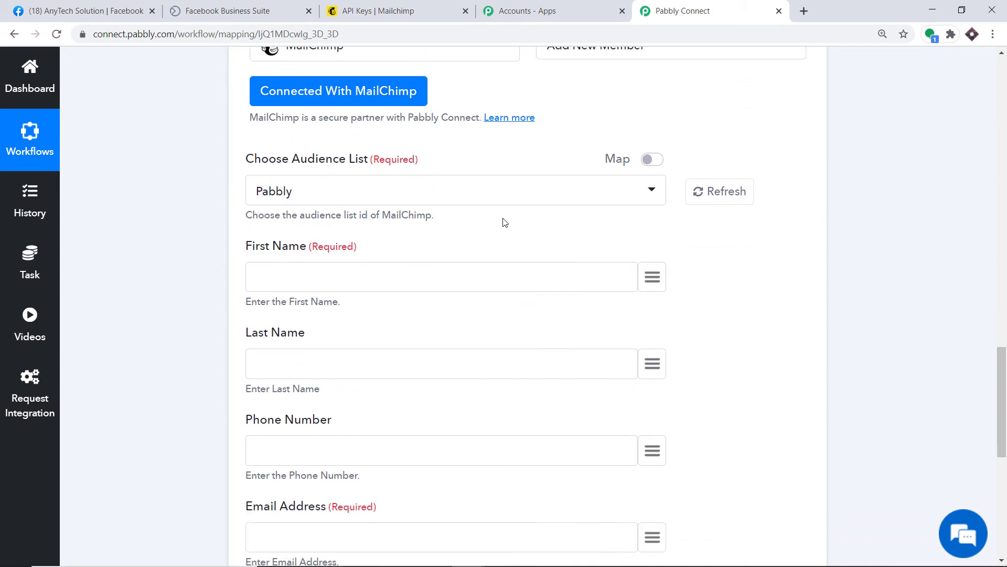
pyautogui.click(377, 10)
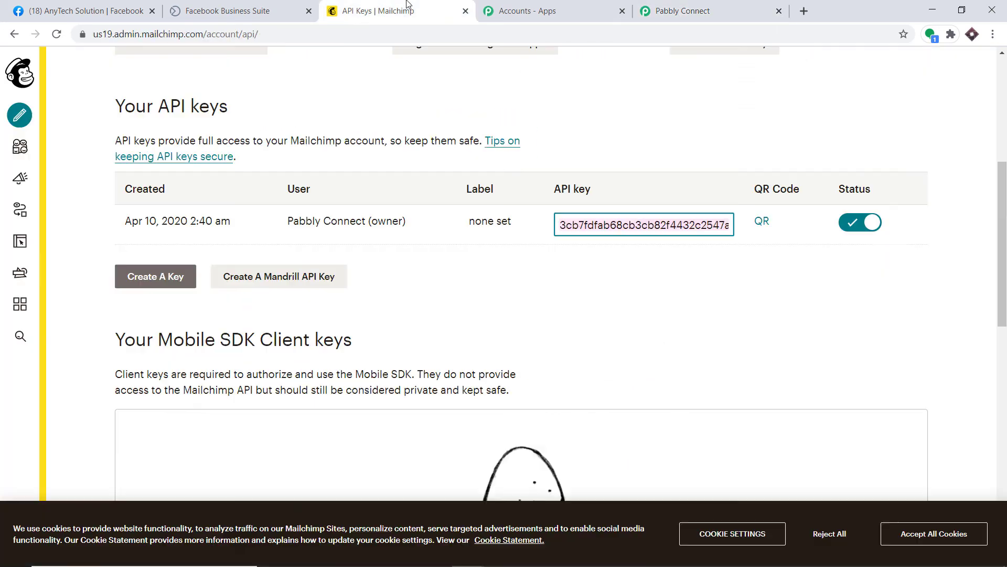
pyautogui.scroll(6, 331, 113)
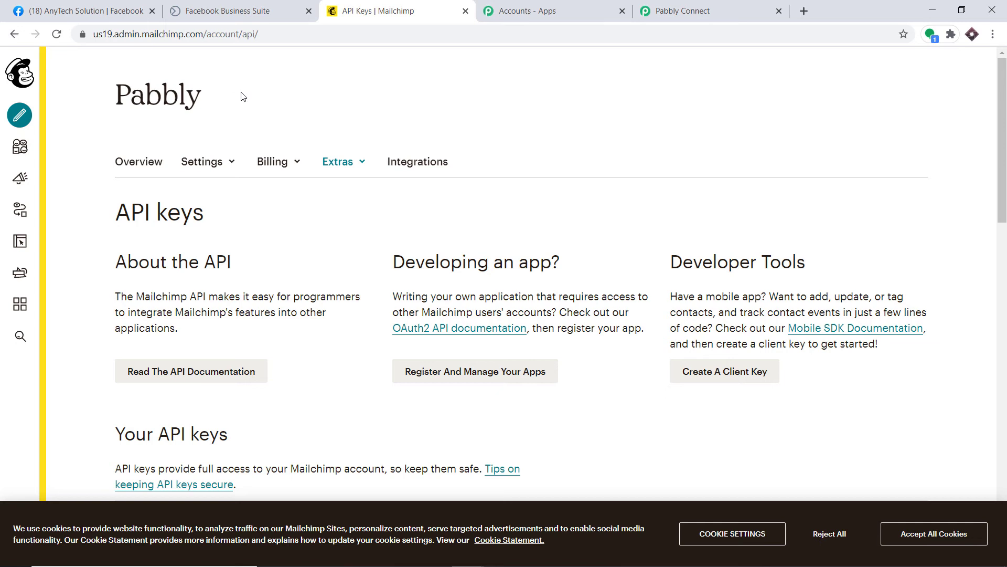
pyautogui.click(737, 8)
pyautogui.scroll(-1, 287, 253)
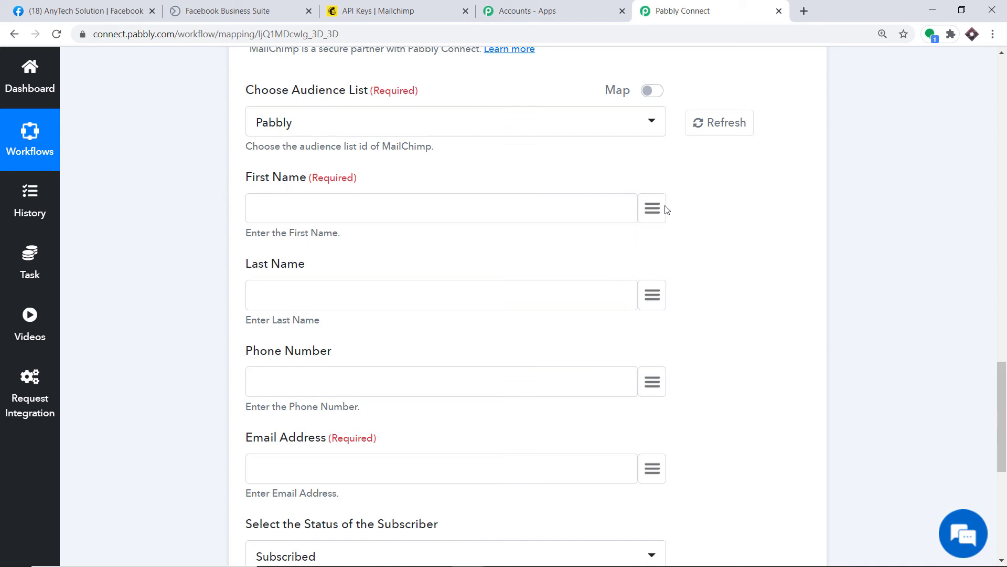
# Map the lead's first_name and last_name into the First Name and Last Name fields.
pyautogui.click(654, 217)
pyautogui.scroll(-4, 562, 383)
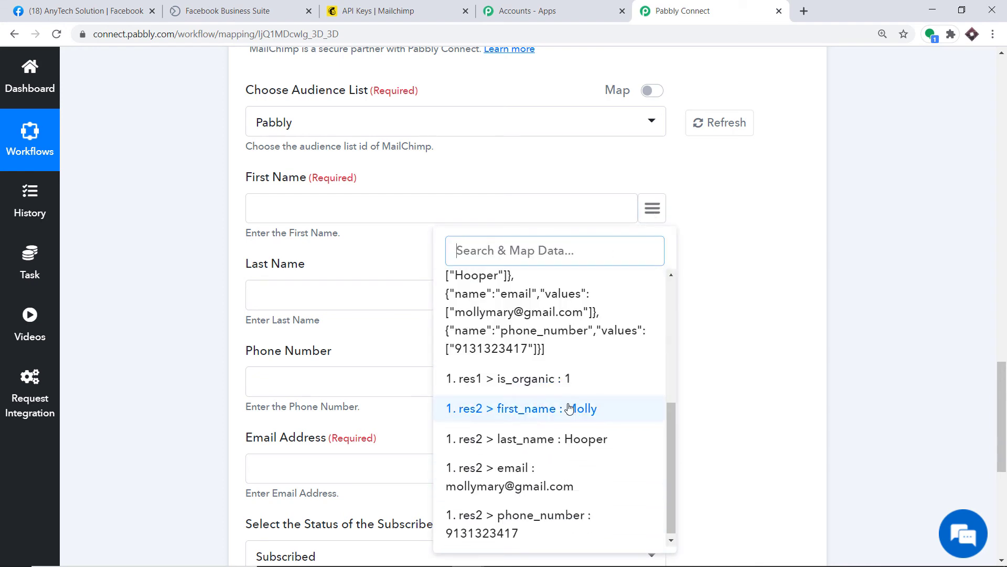
pyautogui.click(570, 408)
pyautogui.scroll(-2, 499, 304)
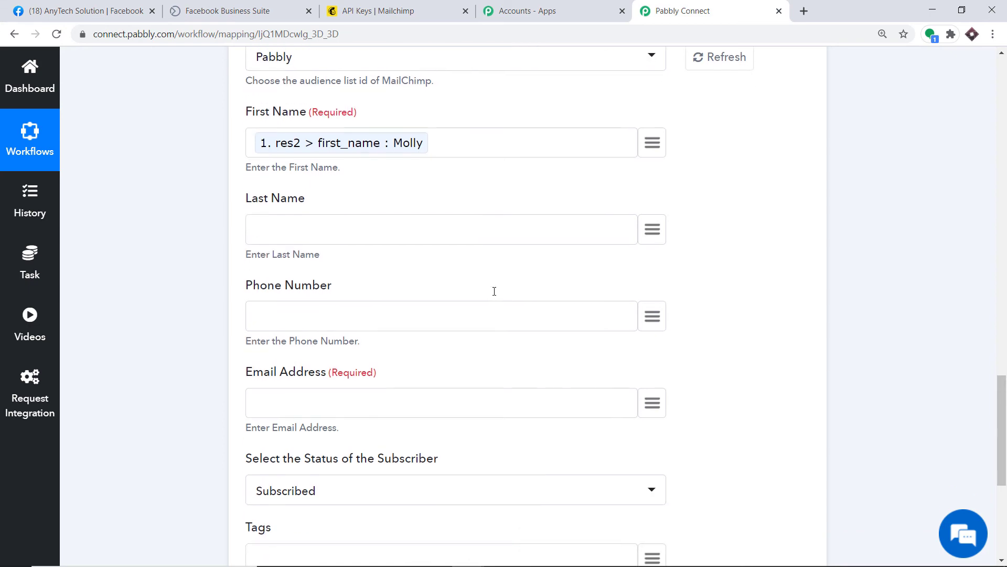
pyautogui.click(652, 164)
pyautogui.scroll(-4, 589, 335)
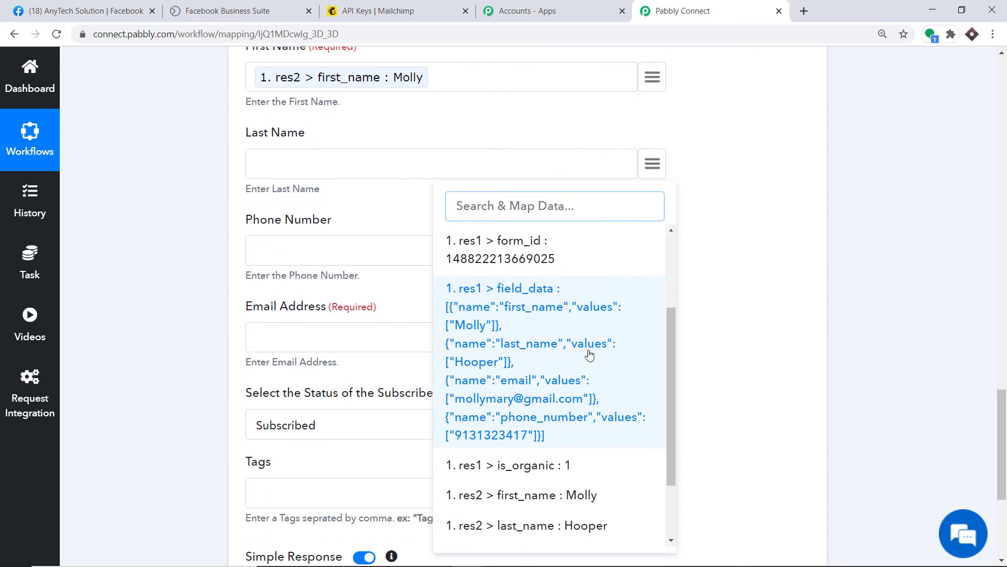
pyautogui.click(550, 460)
pyautogui.scroll(-3, 544, 265)
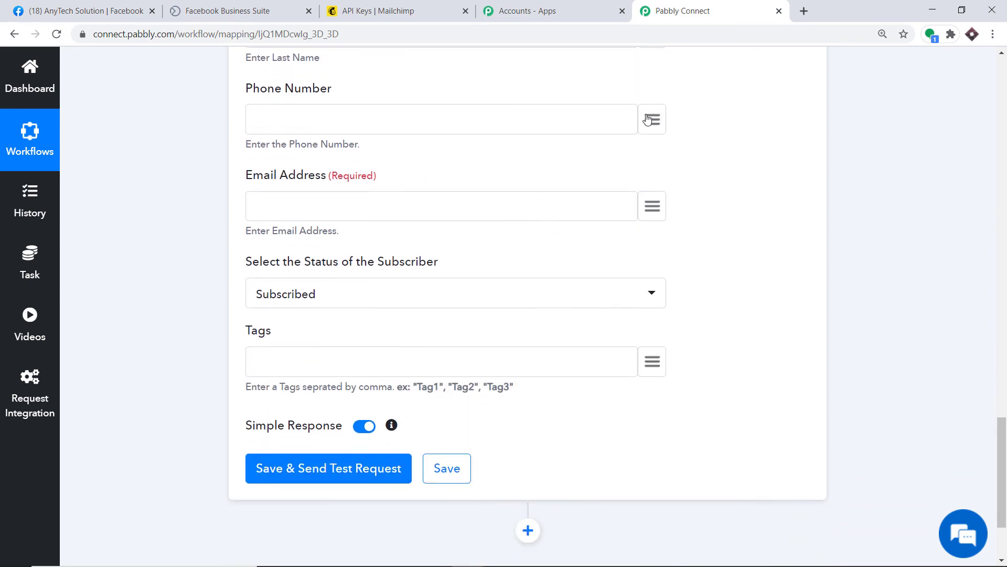
# Map the lead's phone_number and email into the Phone Number and Email Address fields.
pyautogui.click(653, 119)
pyautogui.scroll(-3, 577, 315)
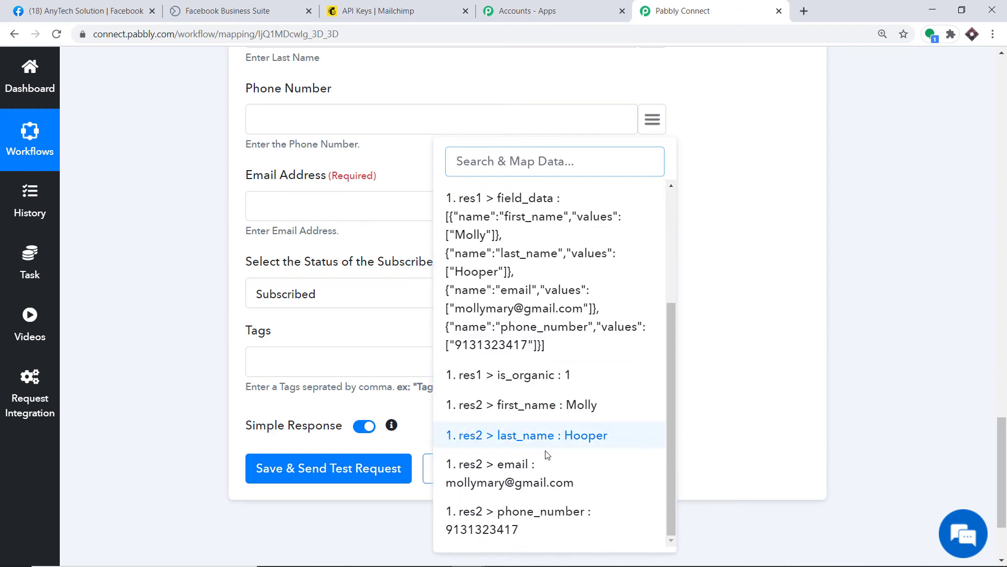
pyautogui.click(510, 521)
pyautogui.scroll(-1, 488, 355)
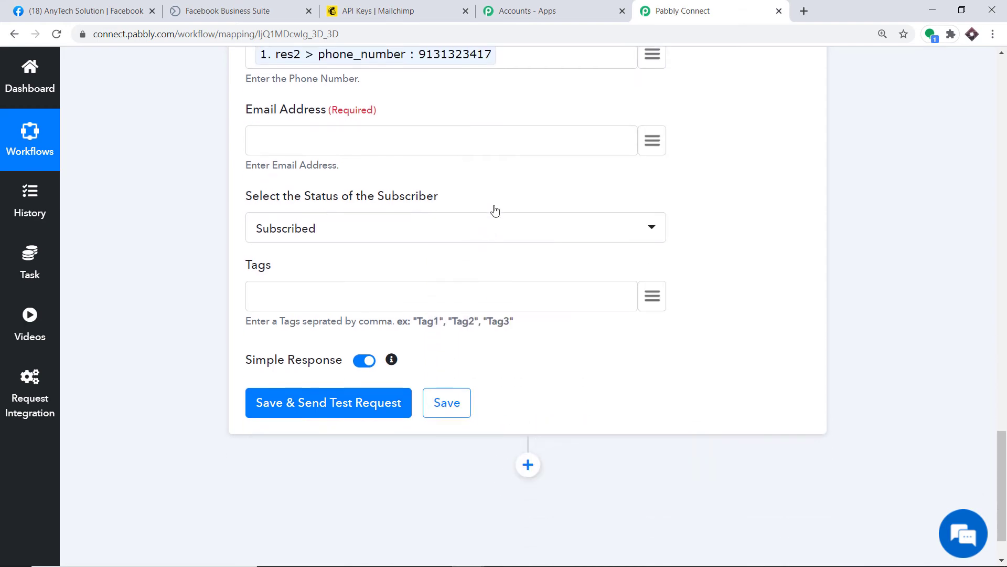
pyautogui.click(653, 140)
pyautogui.scroll(-4, 612, 236)
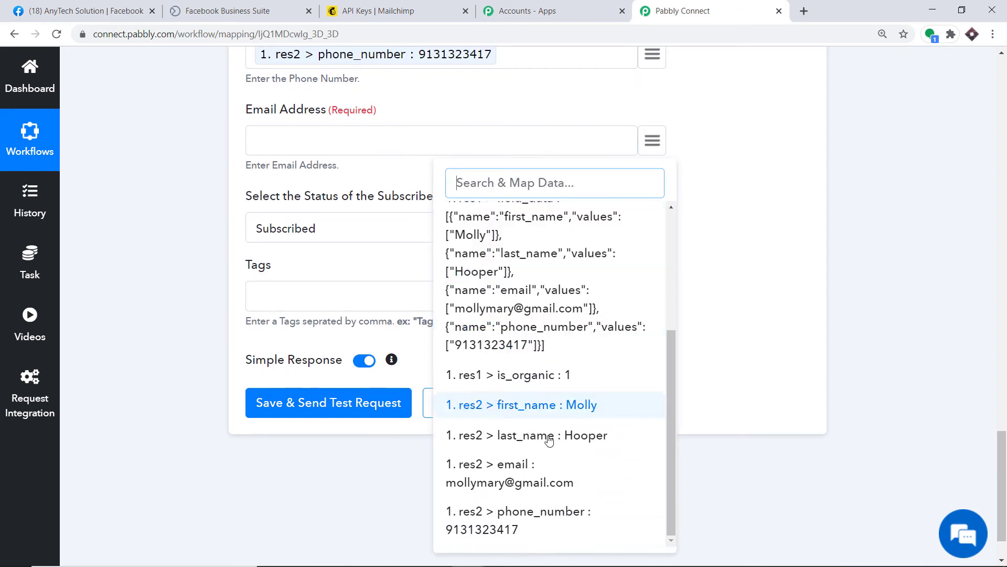
pyautogui.click(526, 476)
pyautogui.scroll(1, 277, 131)
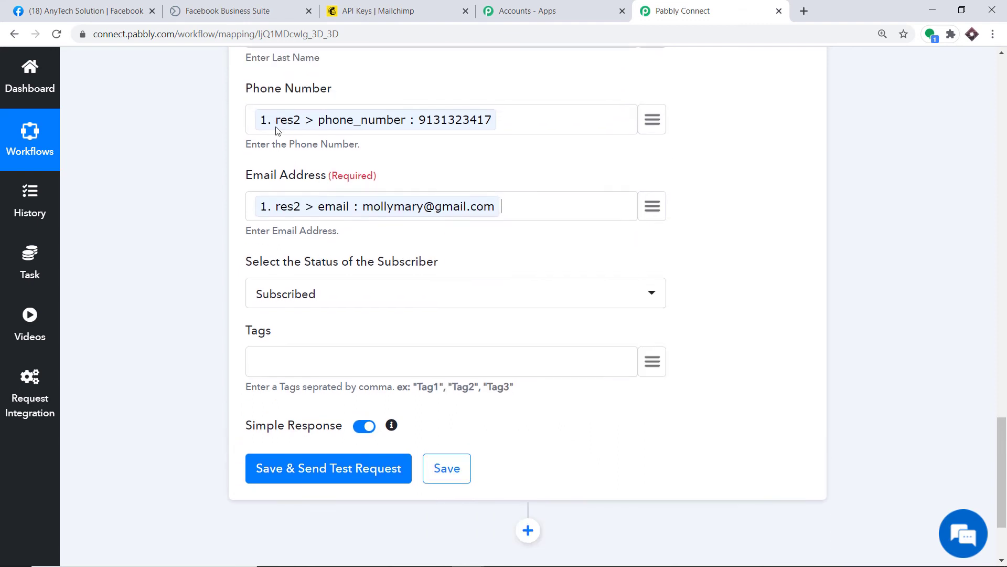
pyautogui.scroll(-3, 498, 204)
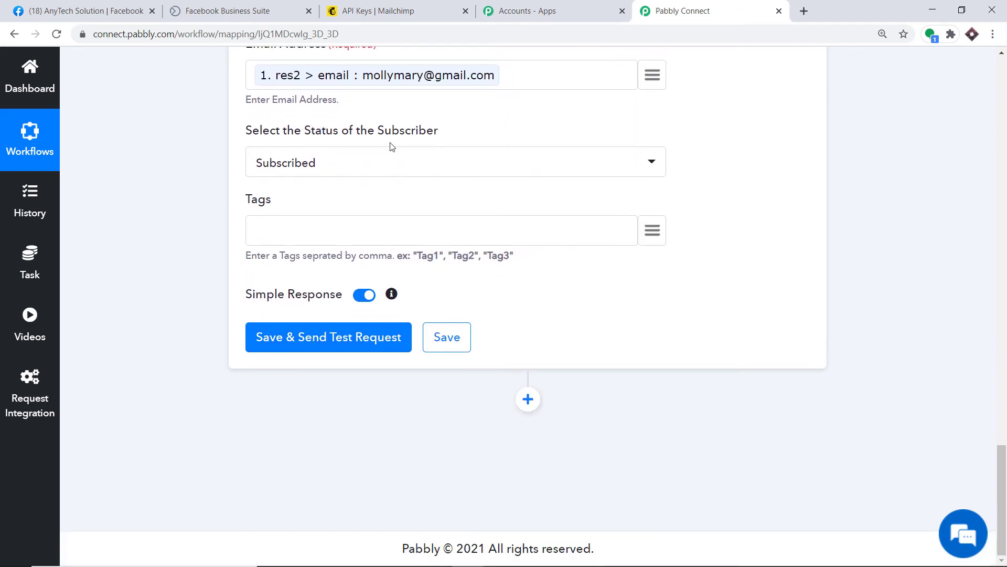
# Keep the subscriber status as Subscribed and tag new subscribers with "Facebook".
pyautogui.click(352, 175)
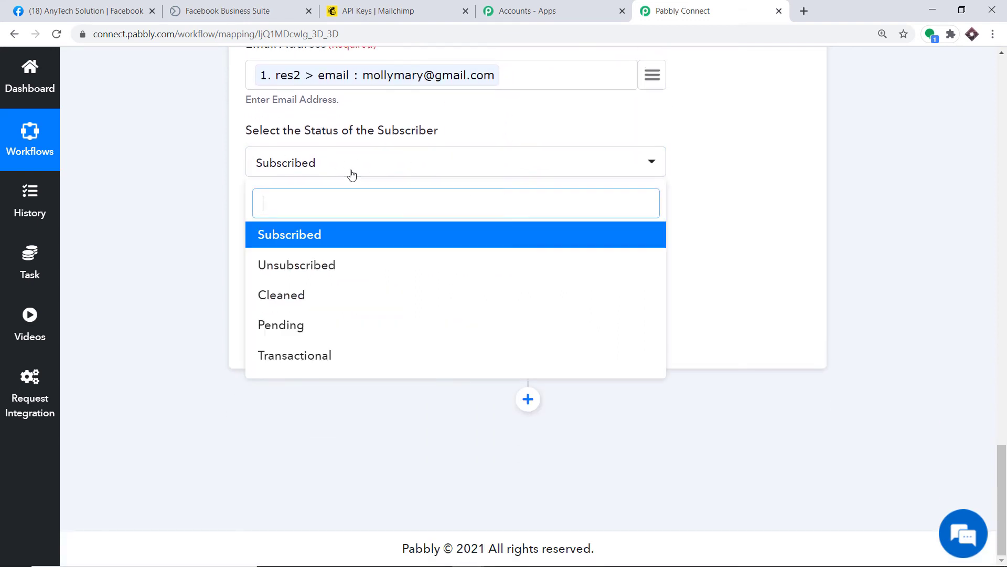
pyautogui.click(302, 233)
pyautogui.click(303, 233)
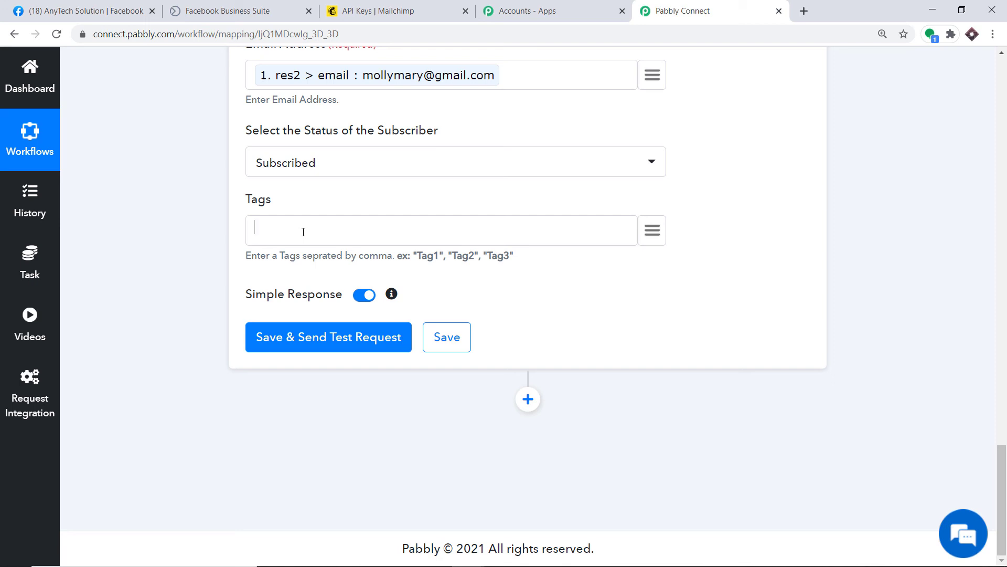
pyautogui.write('""')
pyautogui.click(259, 229)
pyautogui.write('Facebook')
# Save the MailChimp action and send a test request, then review the subscriber details in the response.
pyautogui.scroll(10, 356, 194)
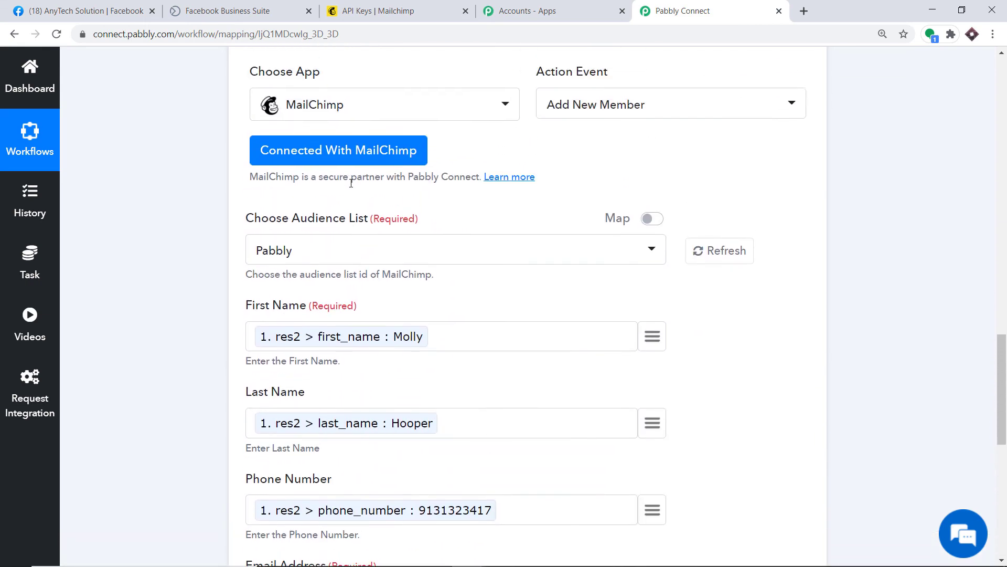
pyautogui.scroll(-8, 330, 416)
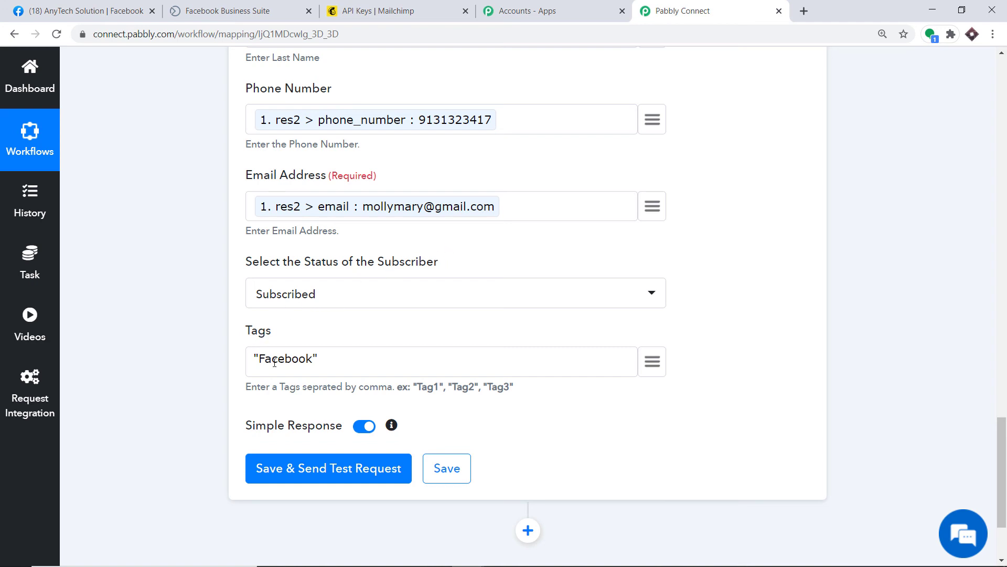
pyautogui.scroll(-1, 264, 349)
pyautogui.scroll(-1, 342, 353)
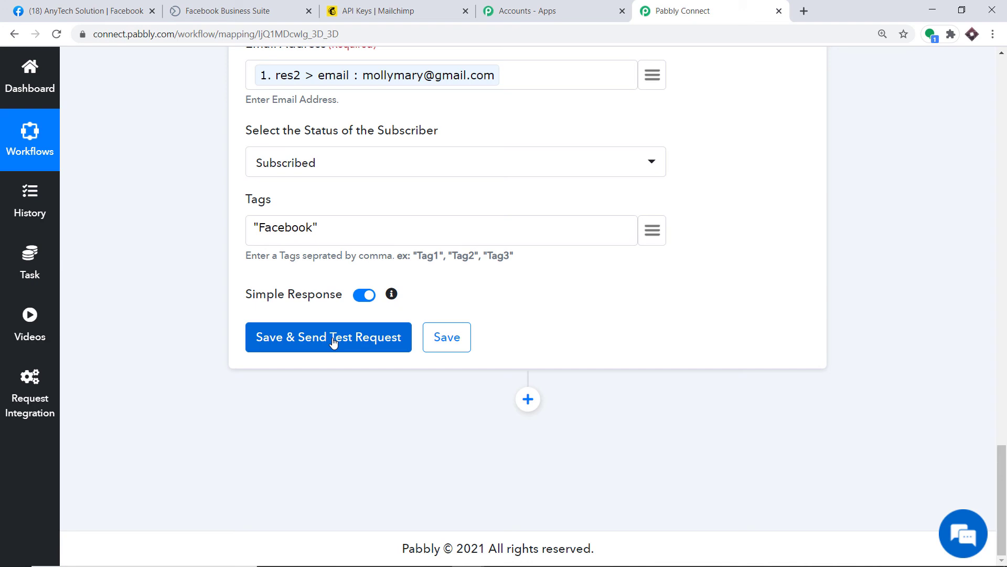
pyautogui.click(333, 339)
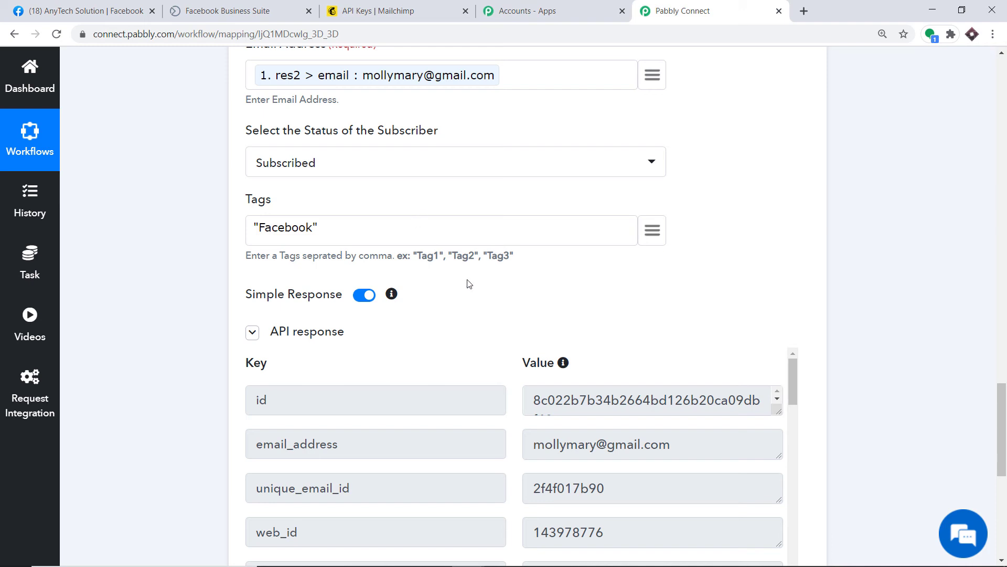
pyautogui.scroll(-4, 470, 284)
pyautogui.scroll(-2, 508, 254)
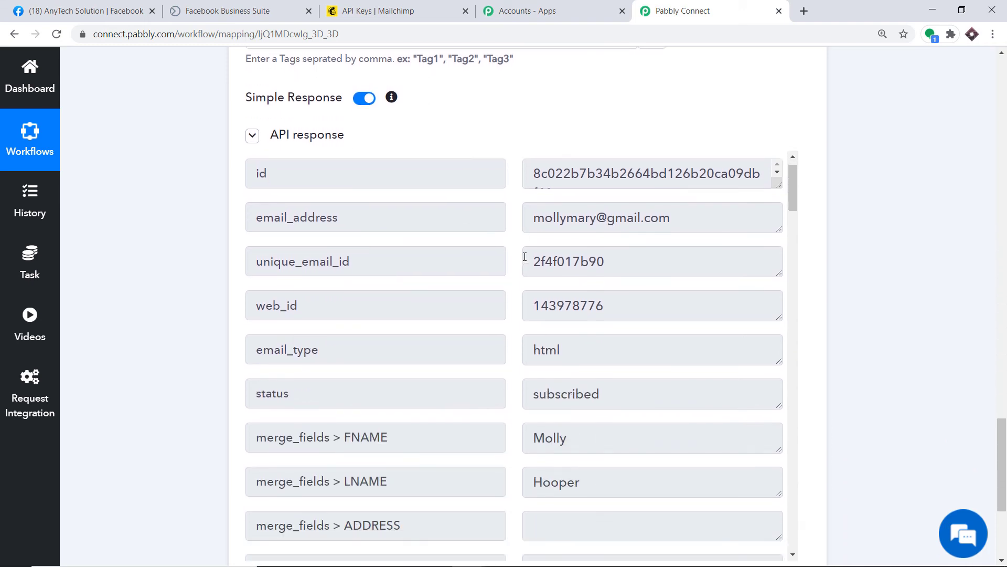
pyautogui.scroll(-1, 516, 253)
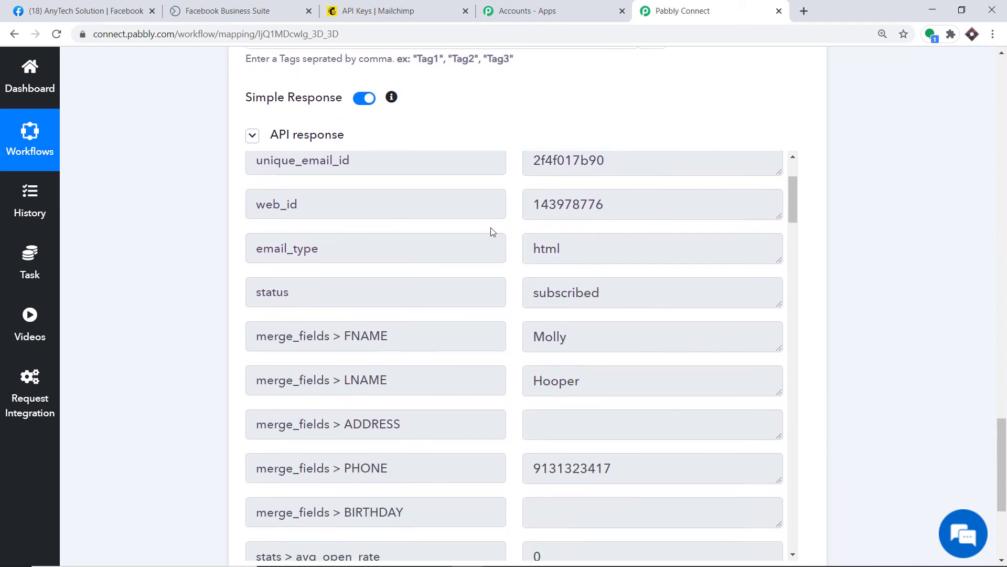
# Check the test lead tops Mailchimp's Audience > All contacts list, then return to Pabbly Connect.
pyautogui.click(375, 4)
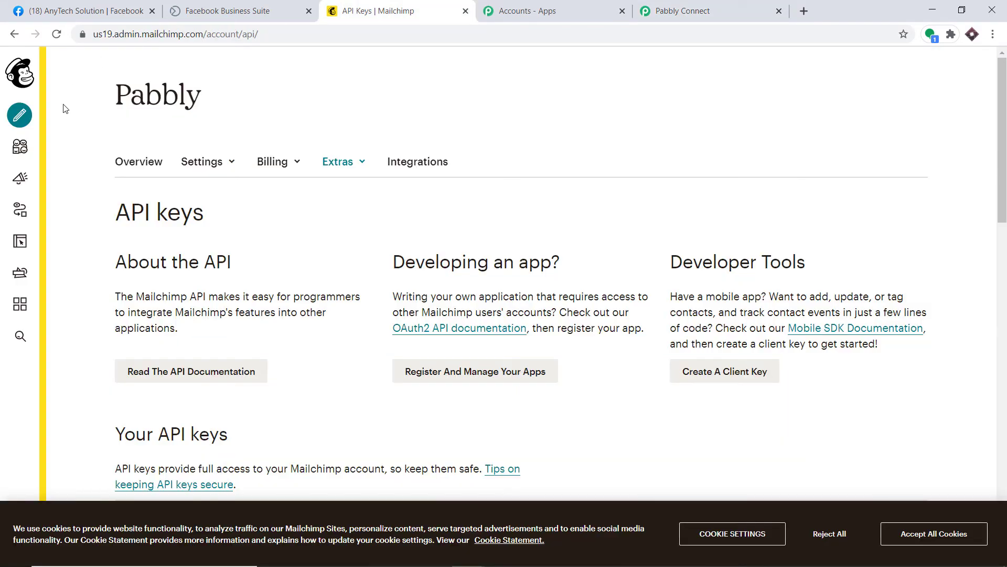
pyautogui.click(20, 147)
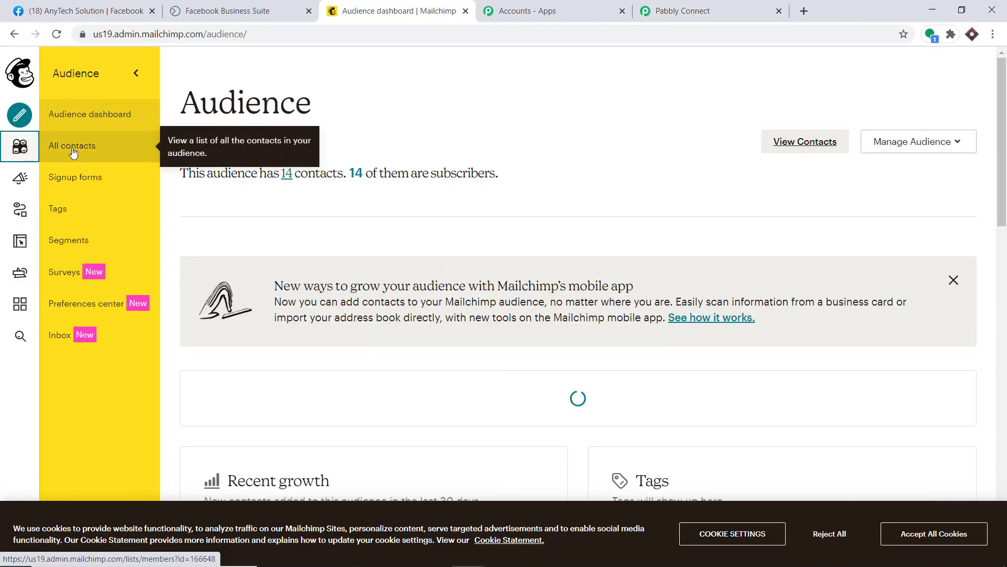
pyautogui.click(73, 149)
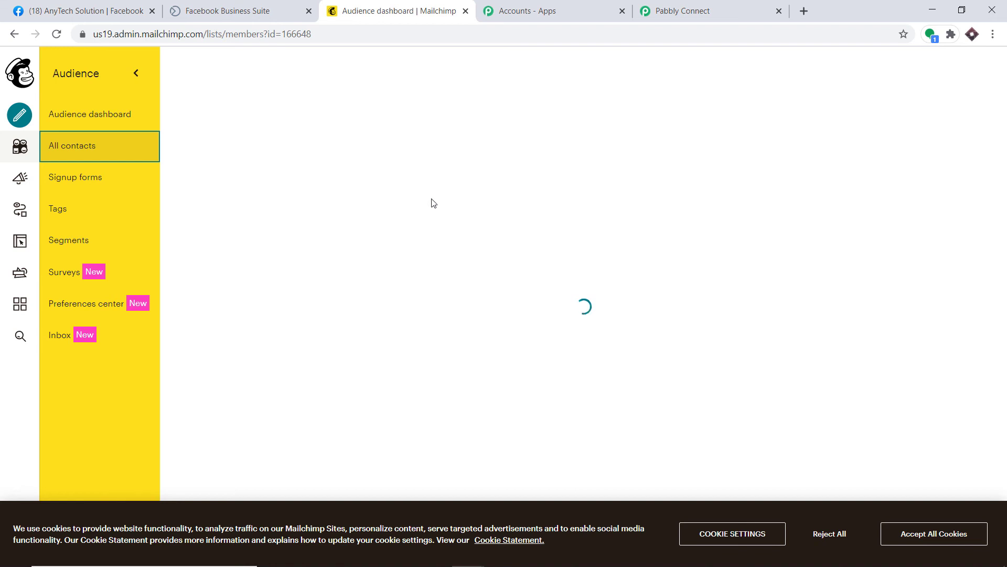
pyautogui.scroll(-1, 521, 168)
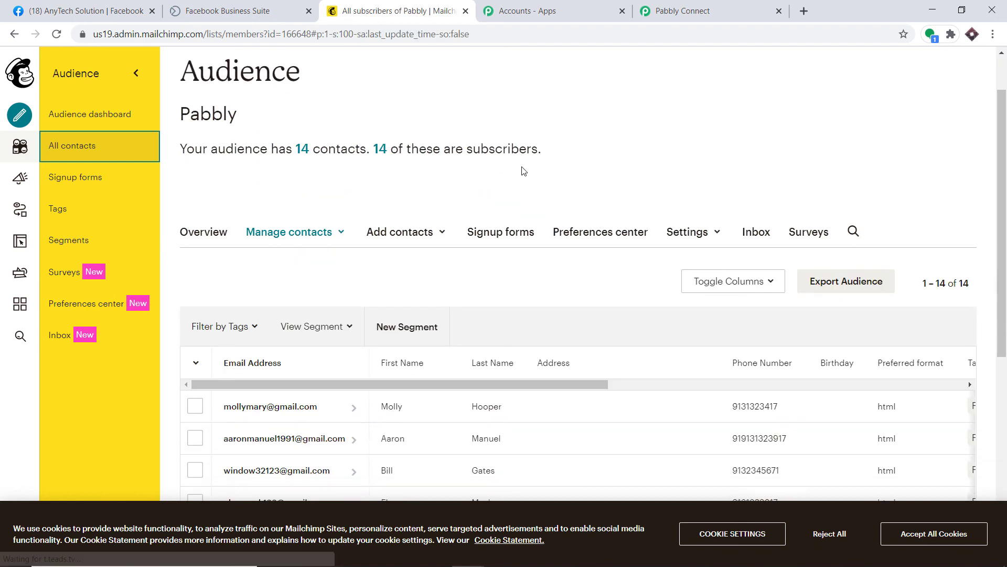
pyautogui.scroll(-1, 520, 169)
pyautogui.scroll(-2, 236, 315)
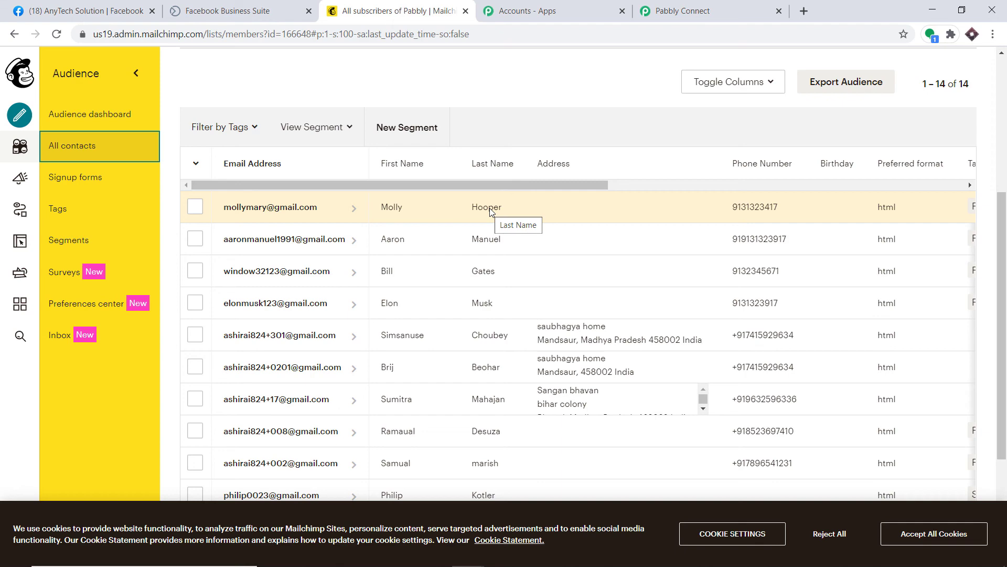
pyautogui.click(694, 5)
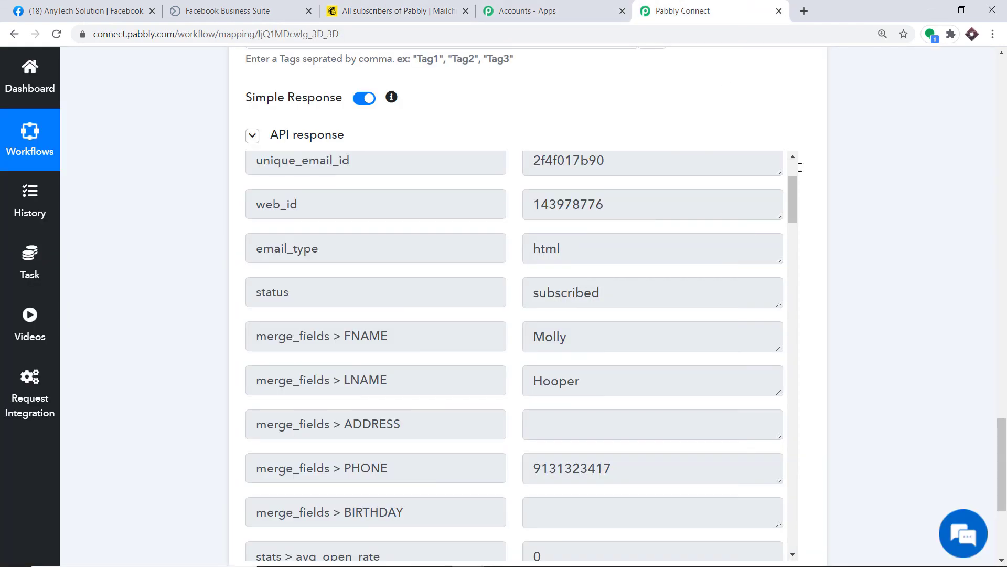
# Collapse the MailChimp Add New Member and Facebook Lead Ads trigger steps.
pyautogui.scroll(18, 1005, 298)
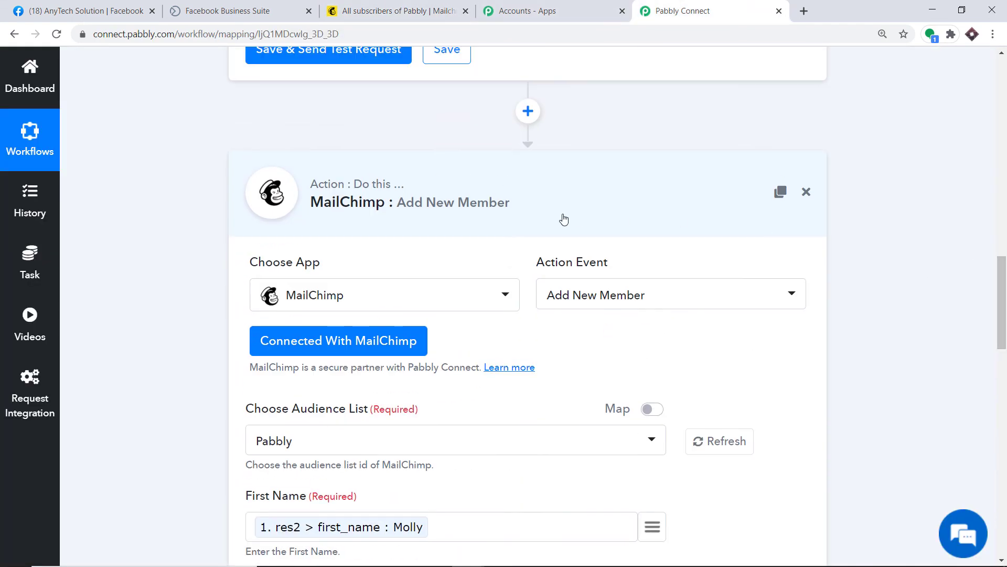
pyautogui.click(517, 210)
pyautogui.scroll(10, 419, 215)
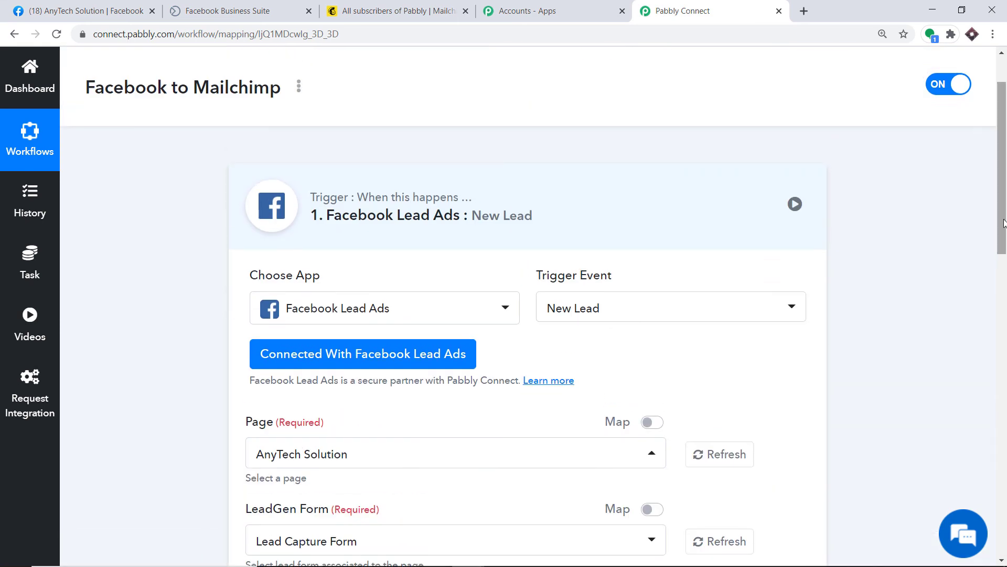
pyautogui.click(400, 216)
pyautogui.scroll(-1, 1006, 179)
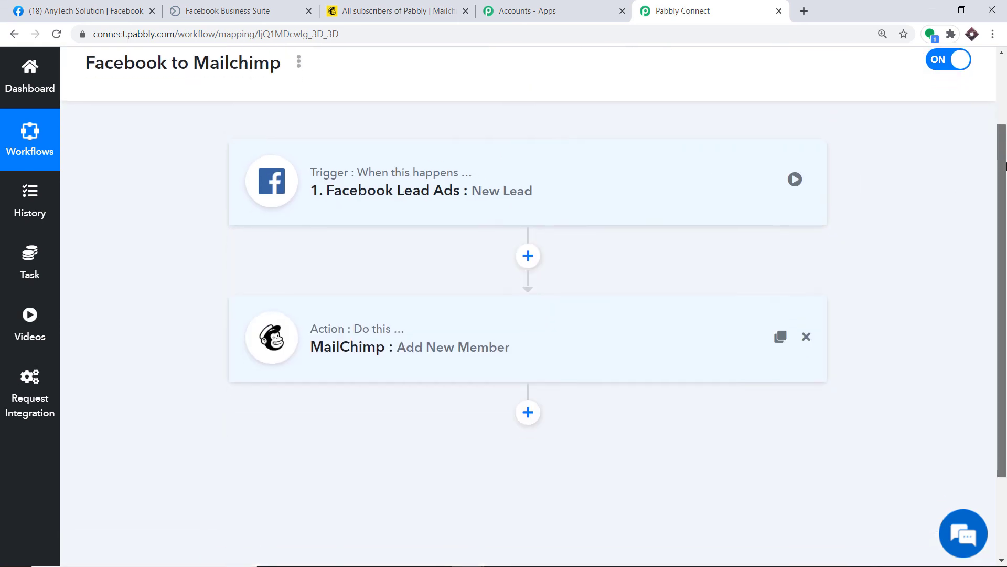
pyautogui.moveTo(1006, 179); pyautogui.dragTo(1005, 186)
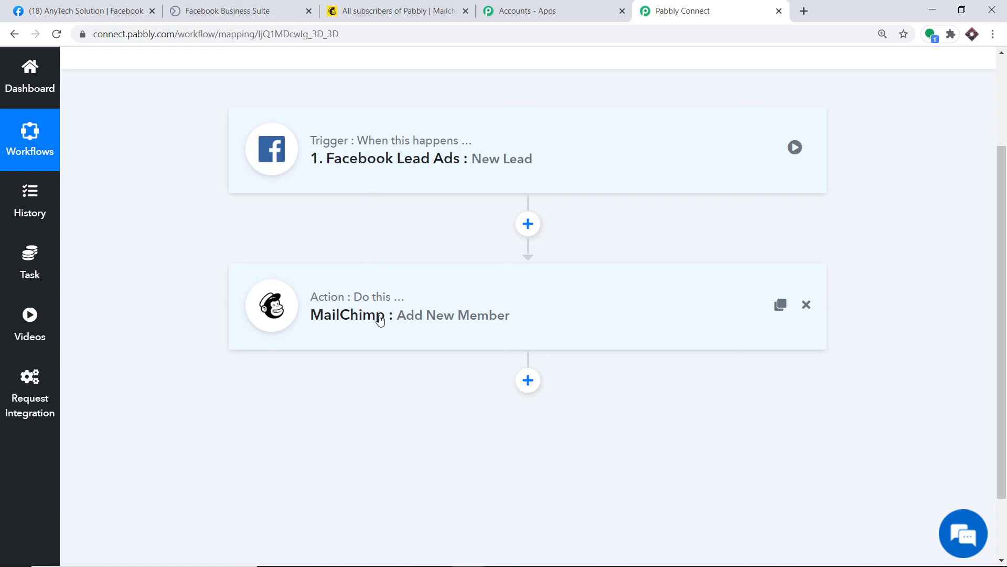
# Dismiss the leftover confirmation and open a test submission of the Lead Capture Form.
pyautogui.click(131, 7)
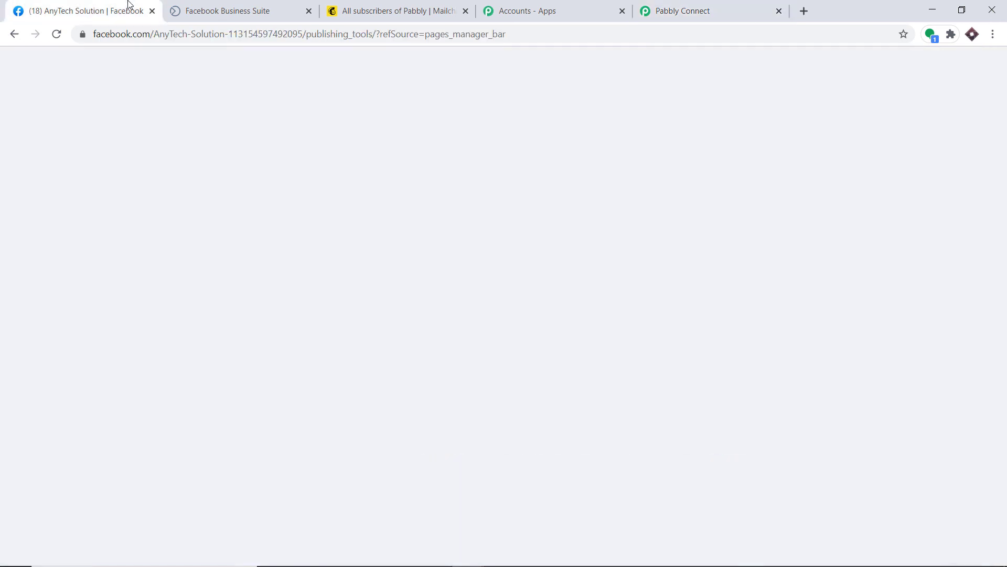
pyautogui.click(210, 11)
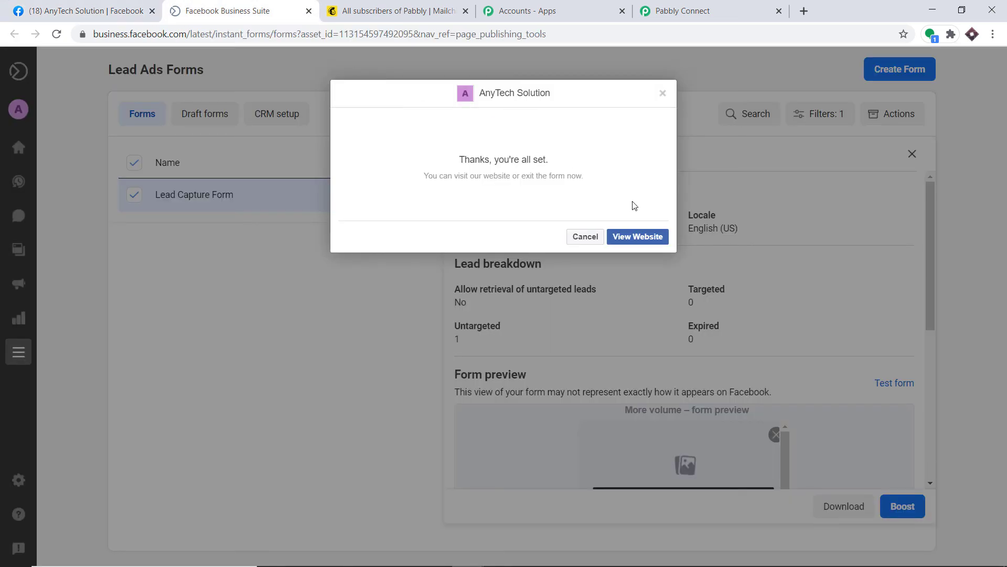
pyautogui.click(663, 94)
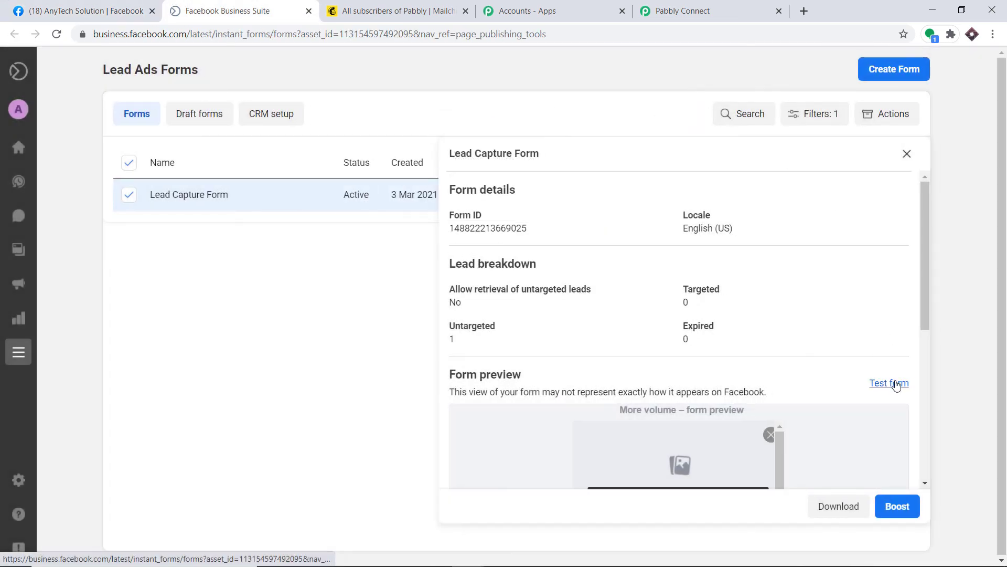
pyautogui.click(897, 383)
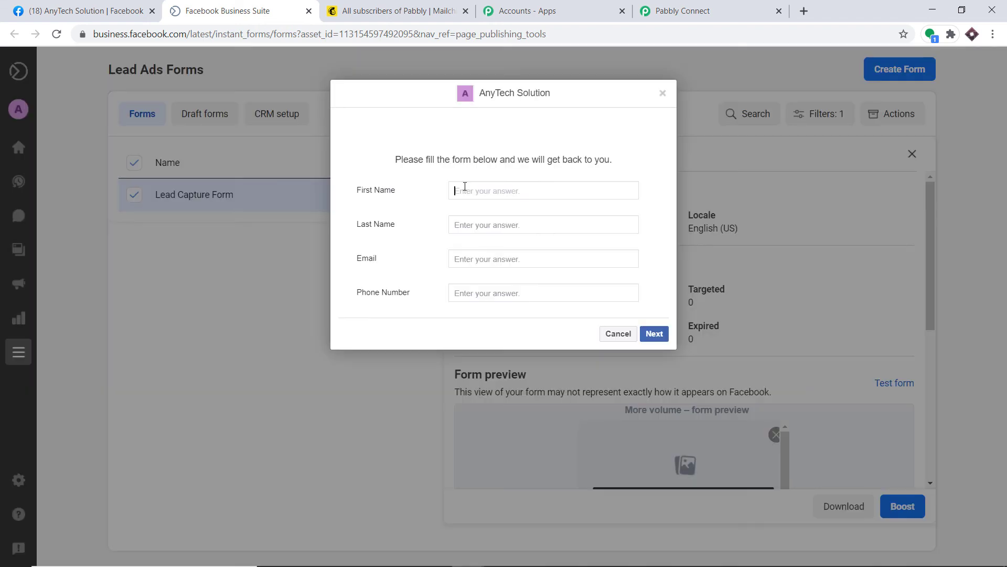
# Enter the test lead's first name, last name, e-mail and phone, submit, and reload Mailchimp contacts.
pyautogui.click(465, 186)
pyautogui.click(480, 228)
pyautogui.write('Leonard')
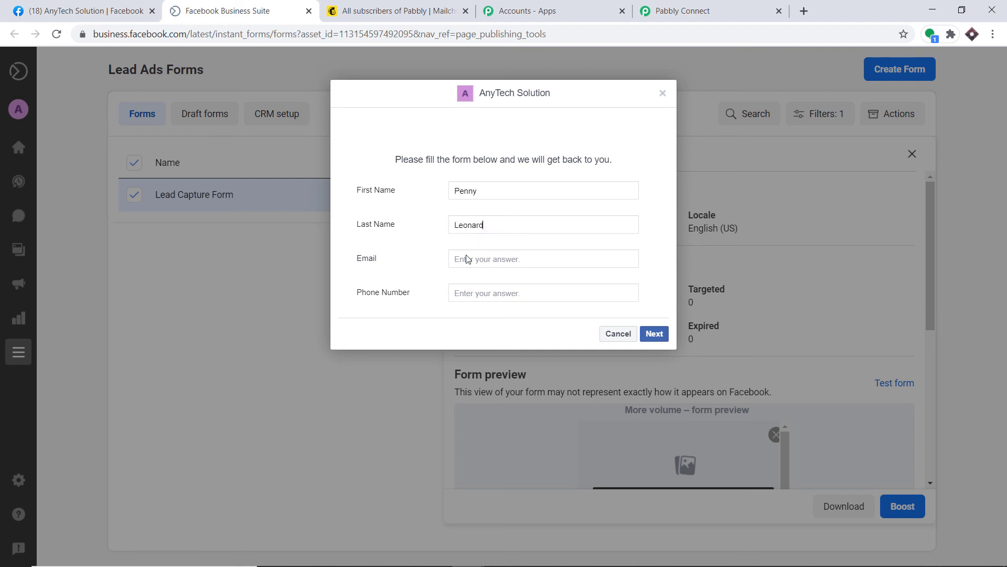
pyautogui.click(466, 255)
pyautogui.click(476, 289)
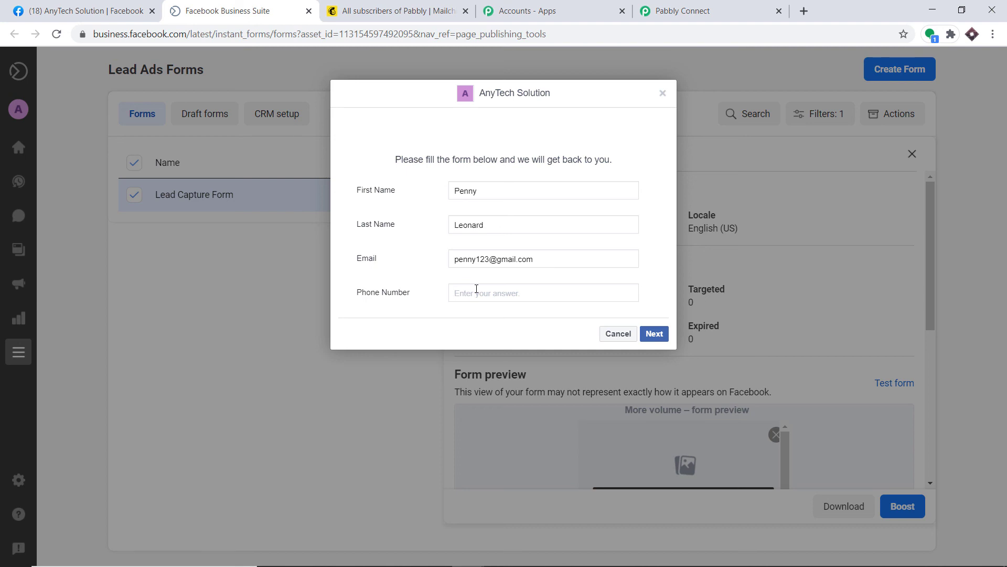
pyautogui.click(654, 334)
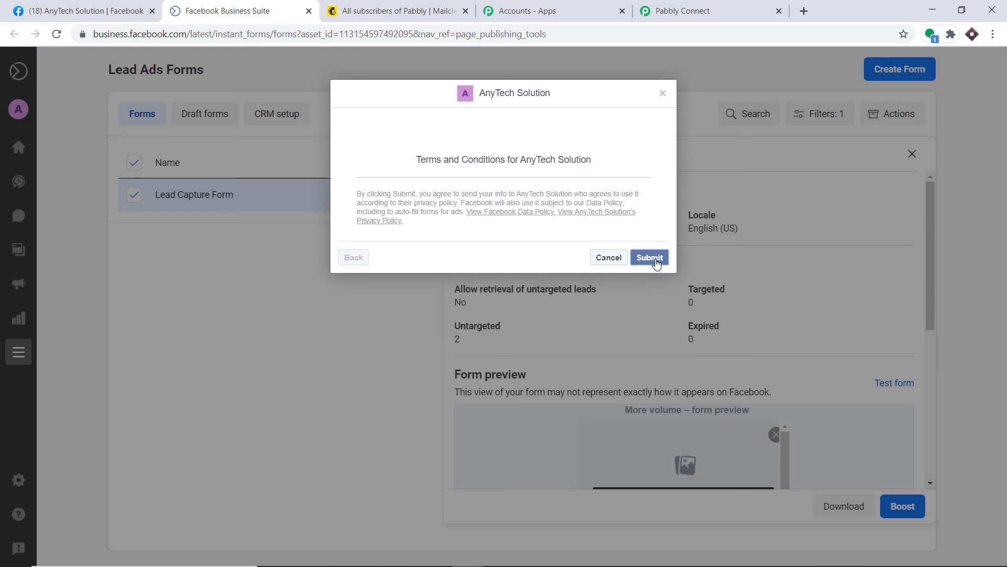
pyautogui.click(420, 7)
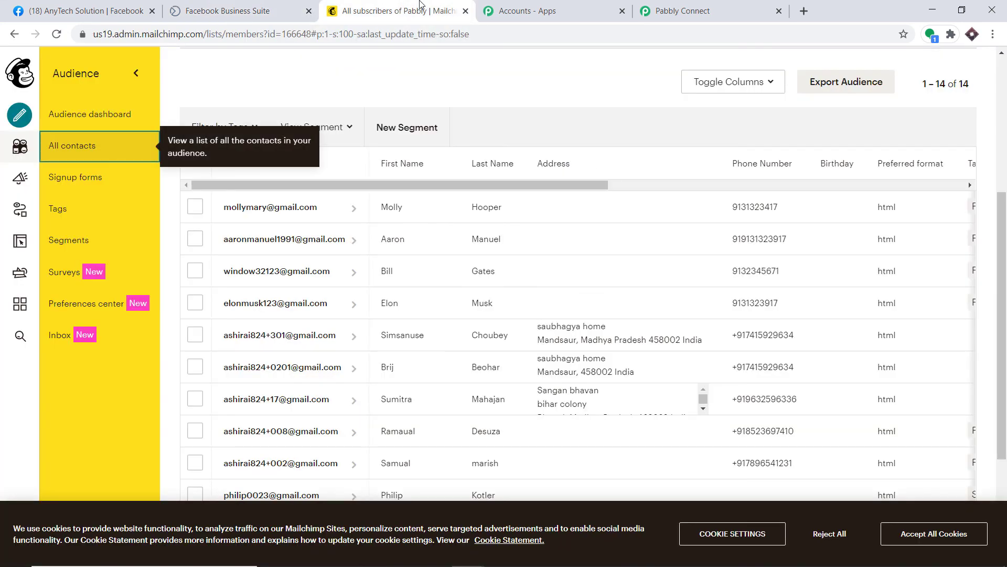
pyautogui.click(56, 35)
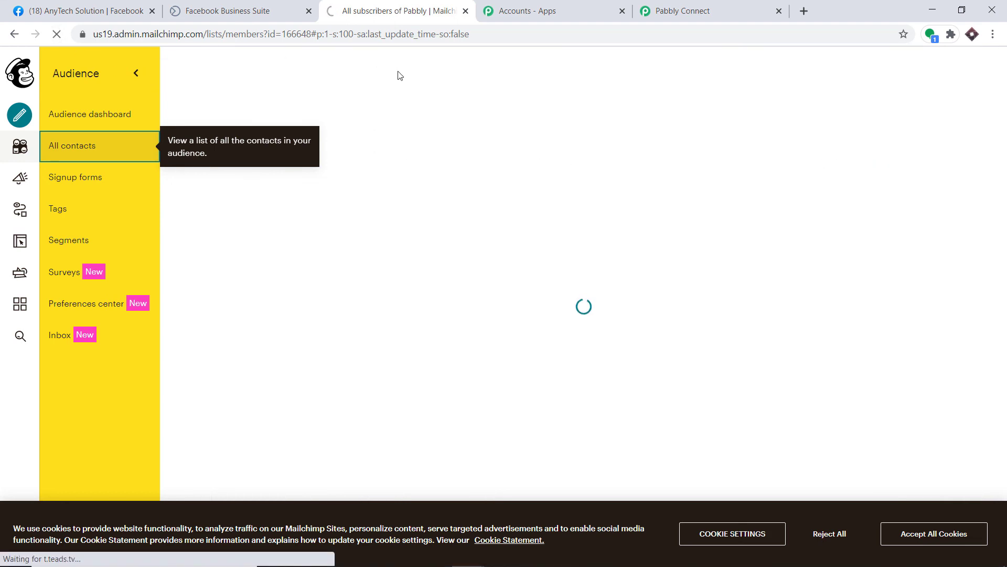